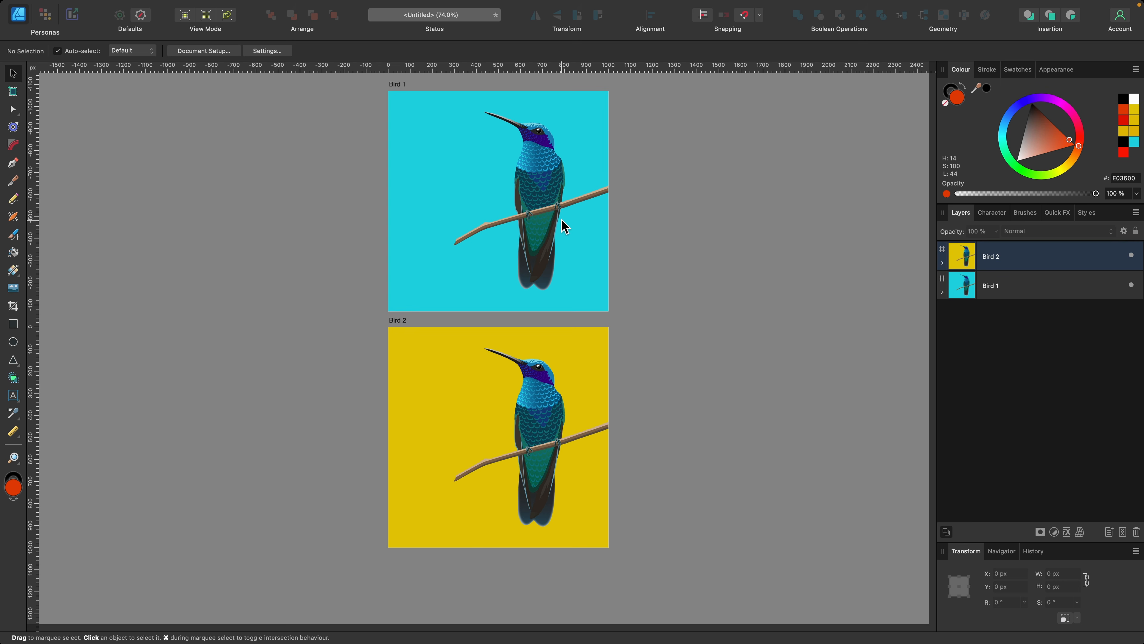
# Compare the position and size values of the Bird 1 and Bird 2 artboards.
pyautogui.click(409, 92)
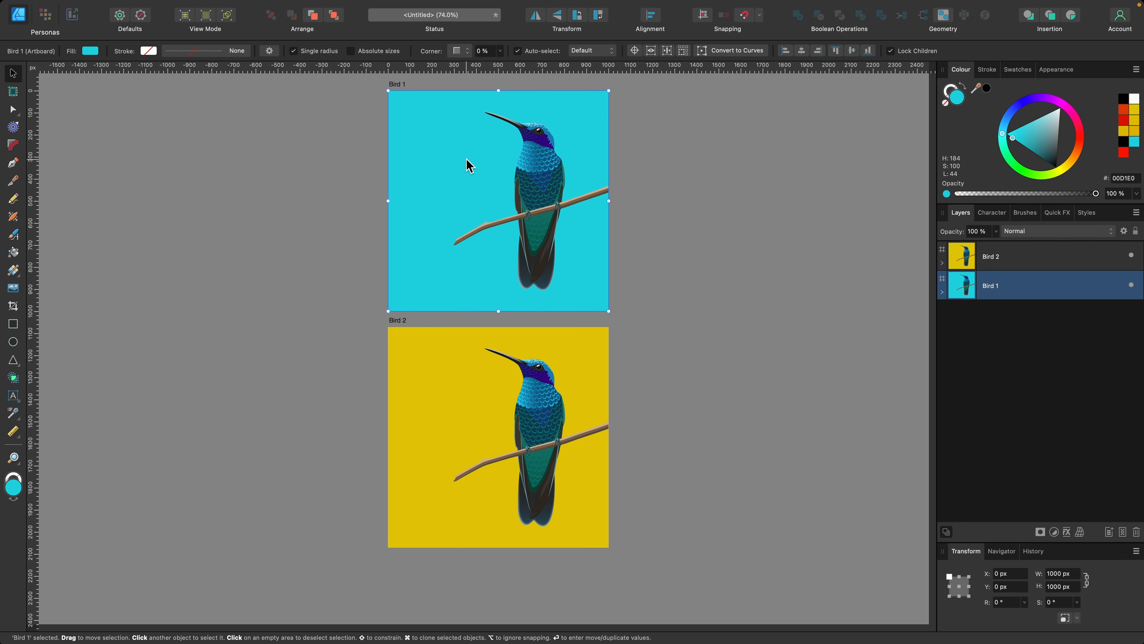
pyautogui.click(398, 321)
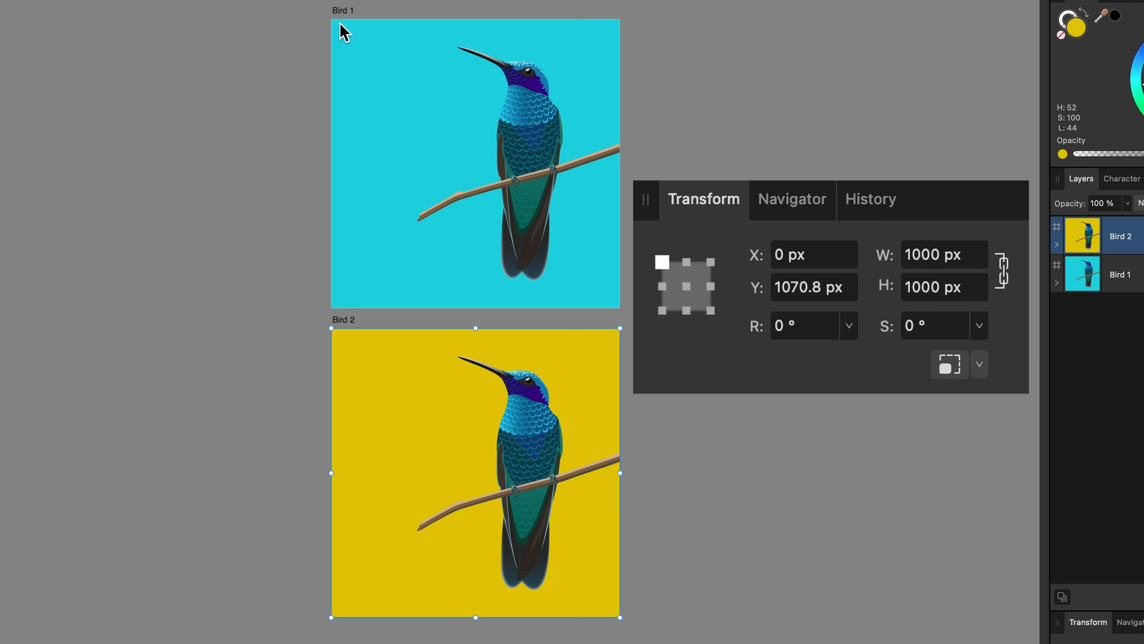
pyautogui.click(395, 87)
pyautogui.click(352, 321)
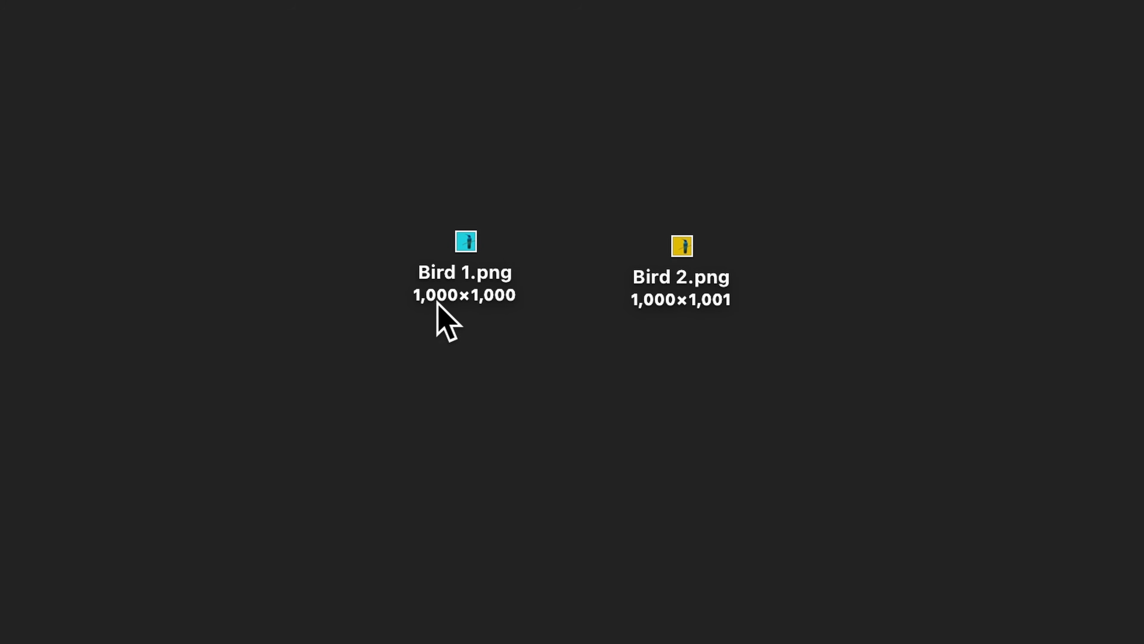
# Check the pixel dimensions of the exported Bird 1.png and Bird 2.png against the two artboards' transform values.
pyautogui.click(439, 301)
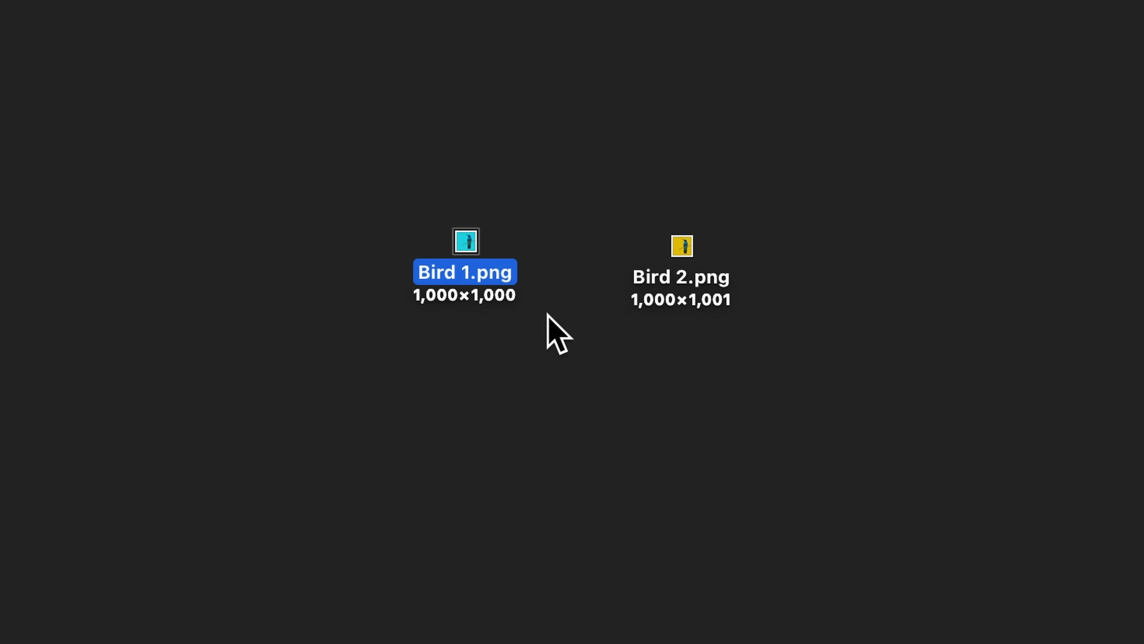
pyautogui.click(662, 290)
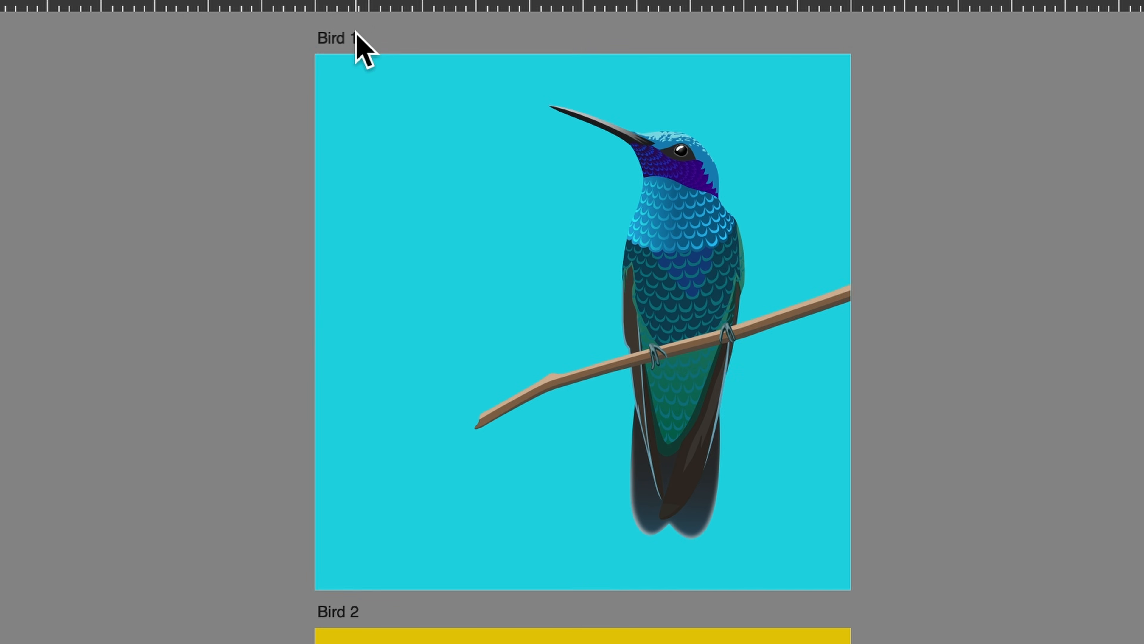
pyautogui.click(405, 83)
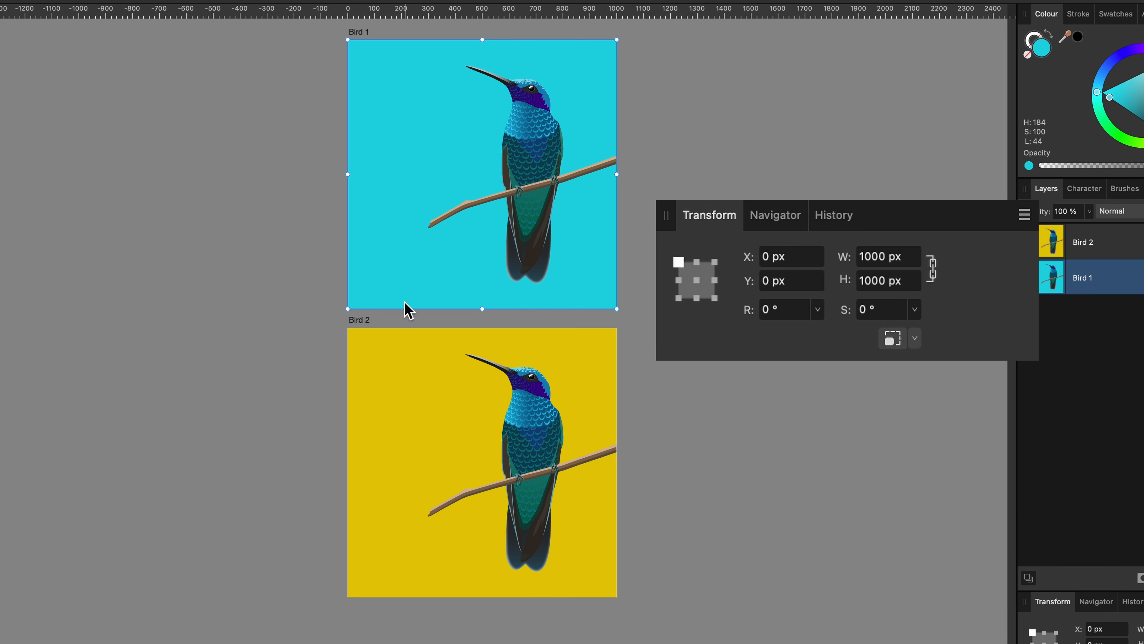
pyautogui.click(368, 332)
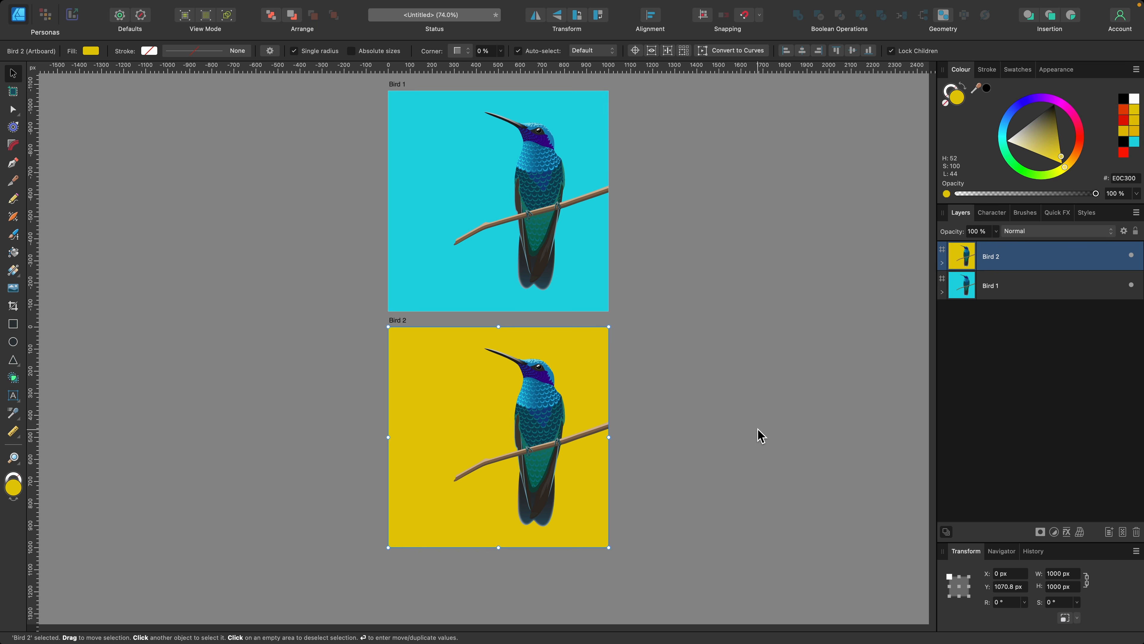
# Insert a new artboard beside Bird 1 and enlarge it to about 1469 by 1421 px.
pyautogui.click(13, 92)
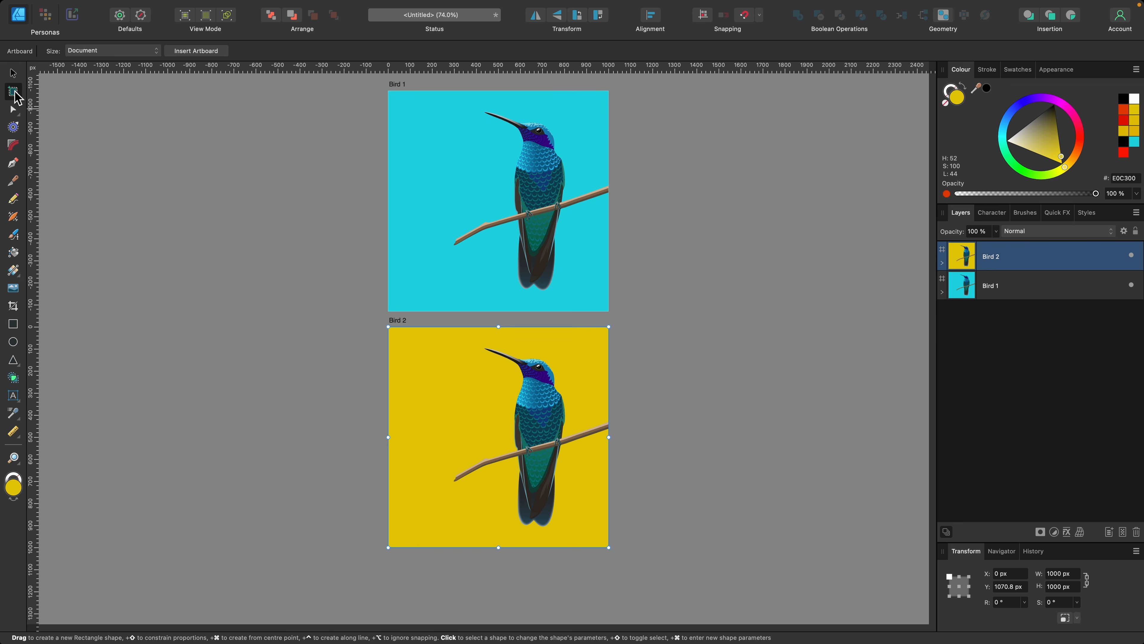
pyautogui.click(208, 51)
pyautogui.moveTo(842, 313); pyautogui.dragTo(940, 402)
pyautogui.press('v')
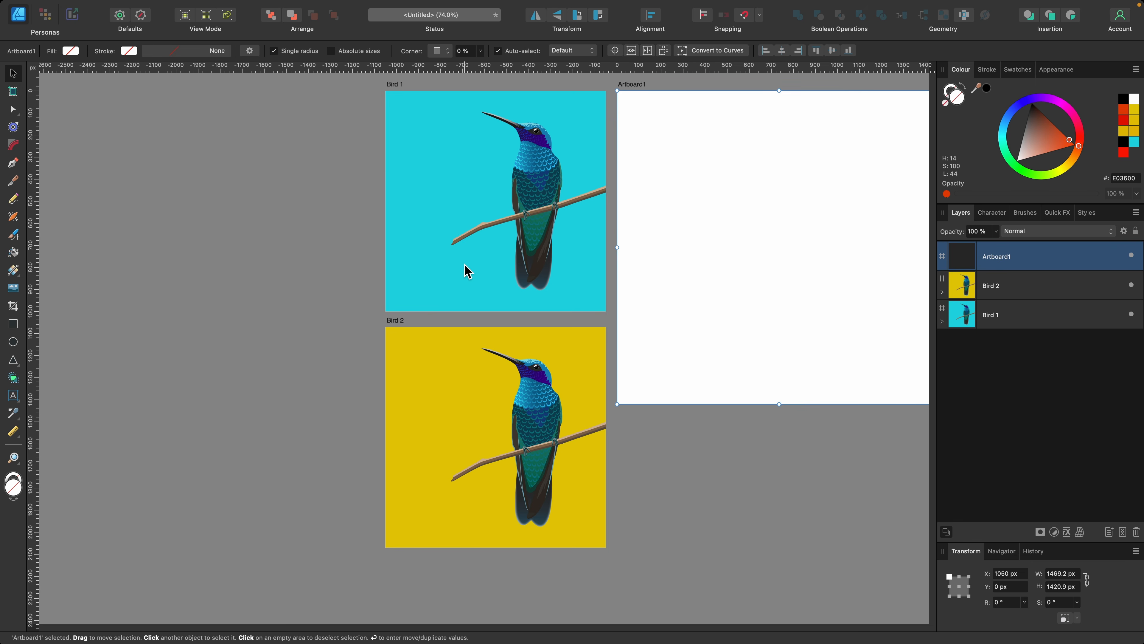
# Place the exported Bird 2.png on the new artboard and examine the pixels along its bottom edge.
pyautogui.hotkey('ctrl', 'Left')
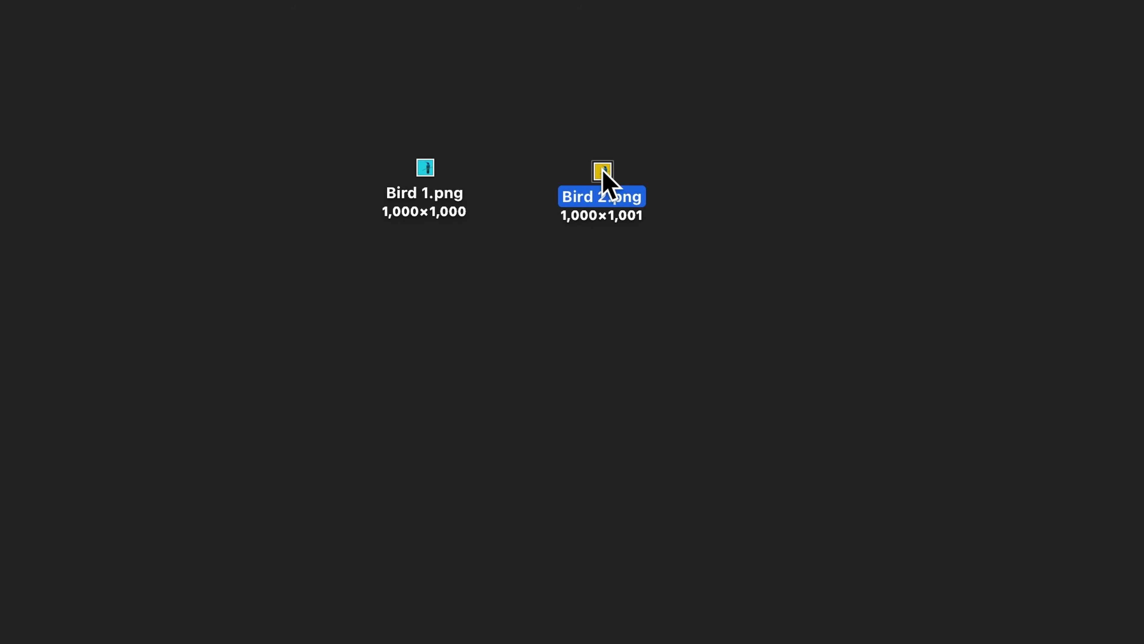
pyautogui.moveTo(603, 172); pyautogui.dragTo(1055, 142)
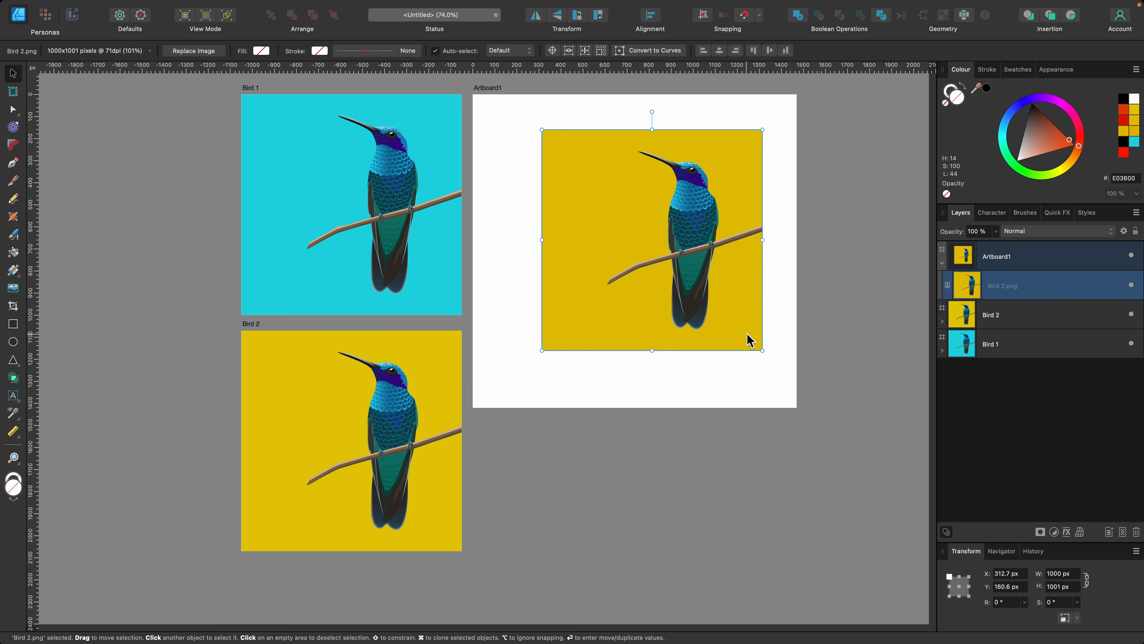
pyautogui.scroll(15, 748, 341)
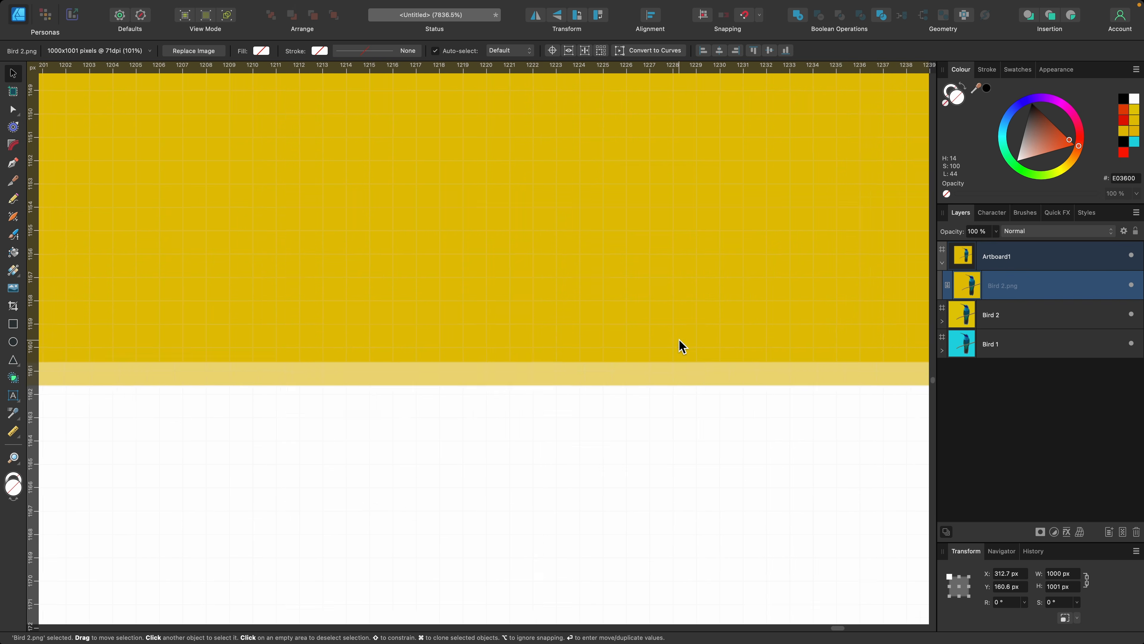
pyautogui.scroll(-3, 680, 346)
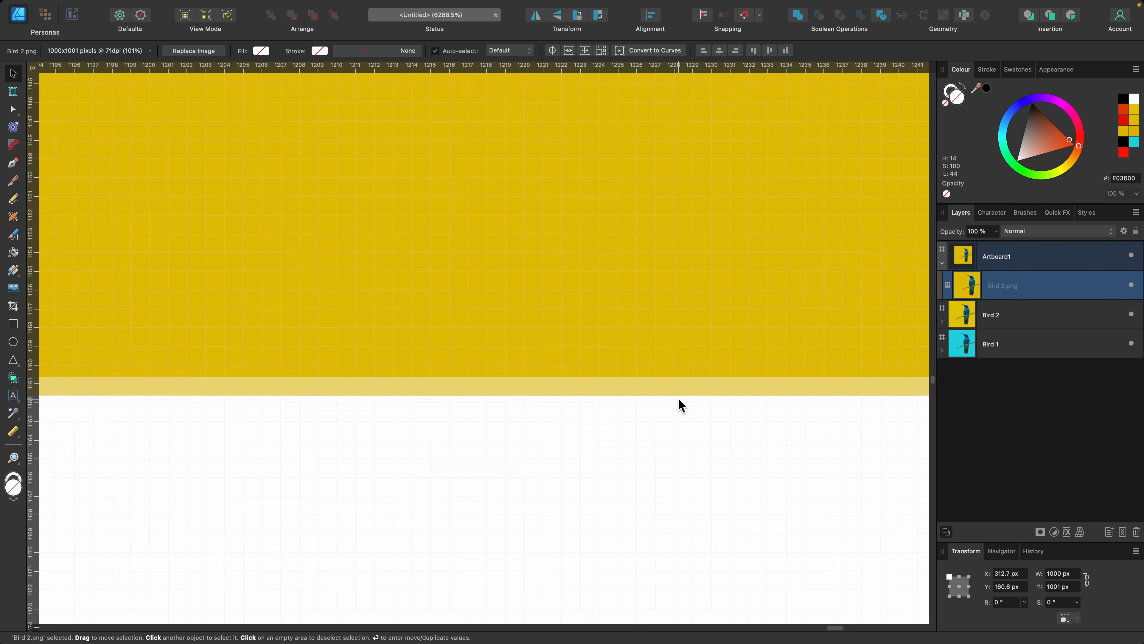
pyautogui.scroll(2, 678, 399)
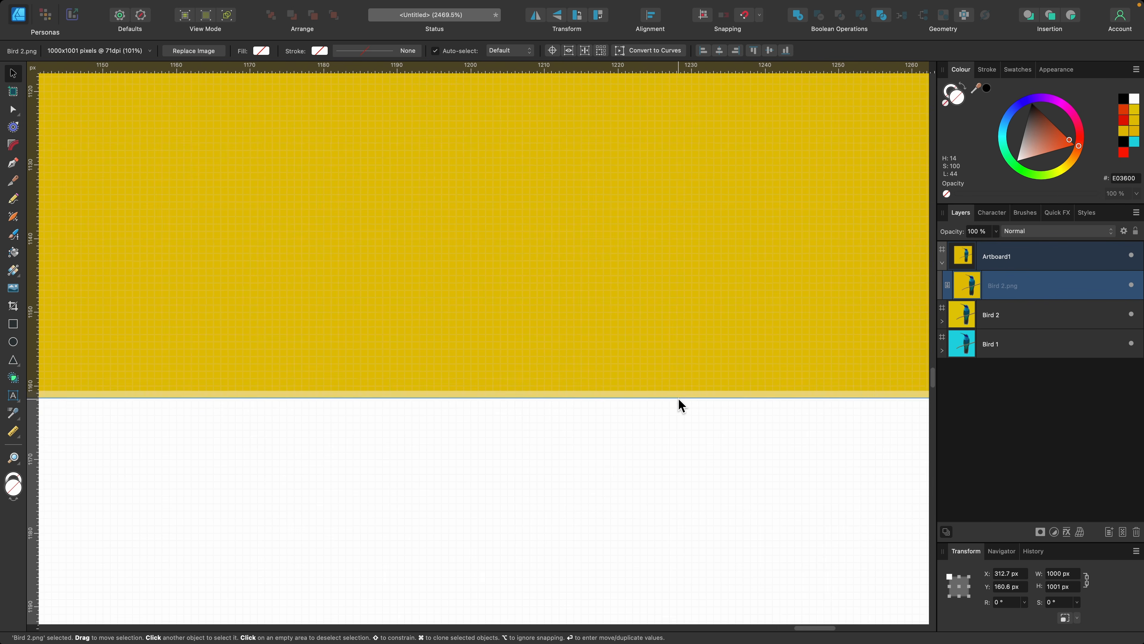
# Draw a red rectangle about 5.2 by 11.5 px across the image's bottom edge, send it behind the image and shift it along that edge.
pyautogui.click(12, 325)
pyautogui.moveTo(453, 479); pyautogui.dragTo(569, 226)
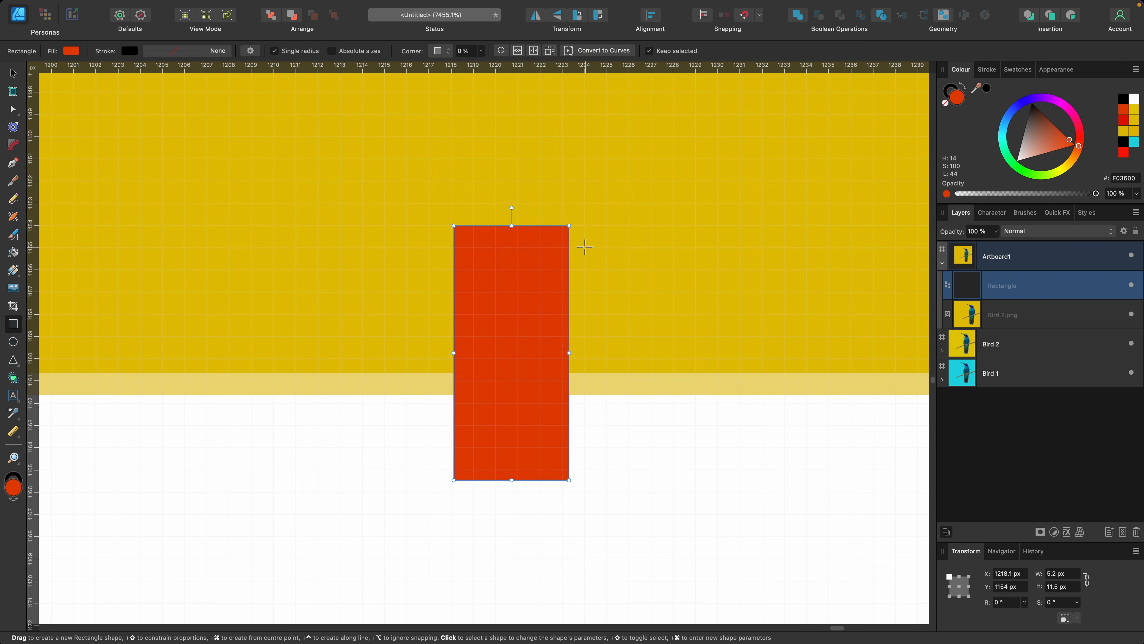
pyautogui.press('v')
pyautogui.press('super+bracketleft')
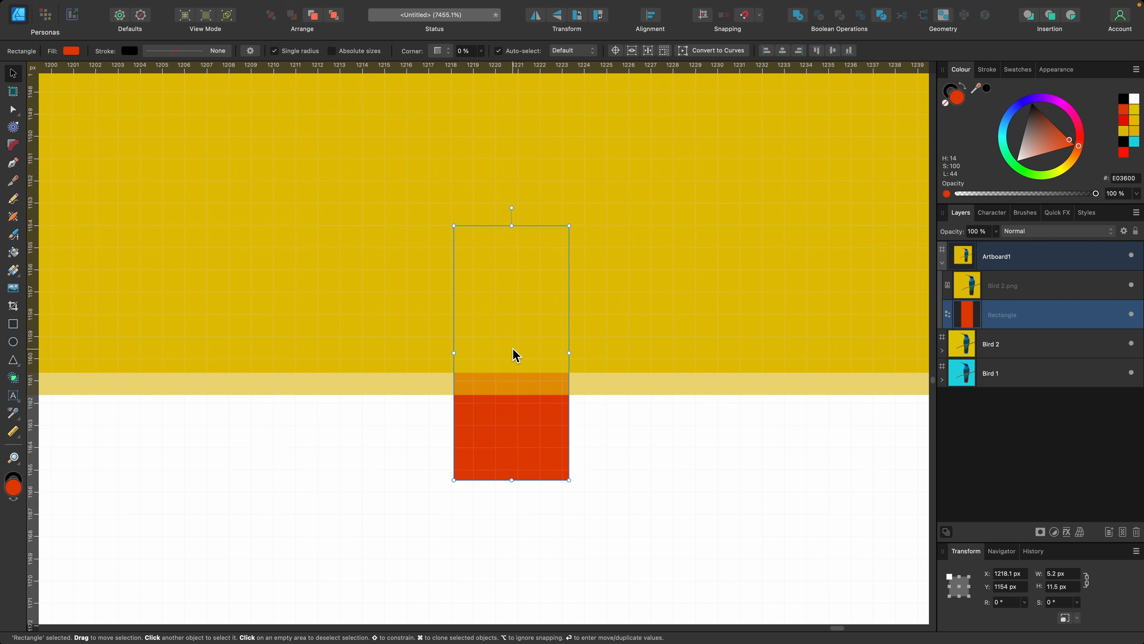
pyautogui.moveTo(532, 426); pyautogui.dragTo(528, 393)
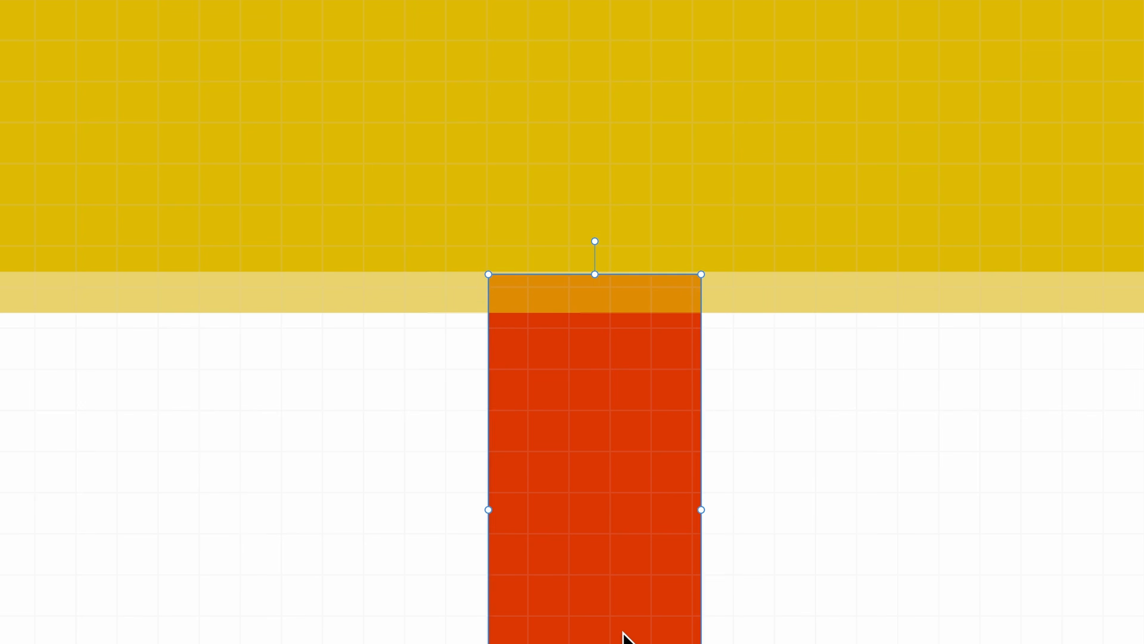
# Examine the pixels along the placed image's bottom and top edges, then view all artboards together.
pyautogui.scroll(-15, 585, 295)
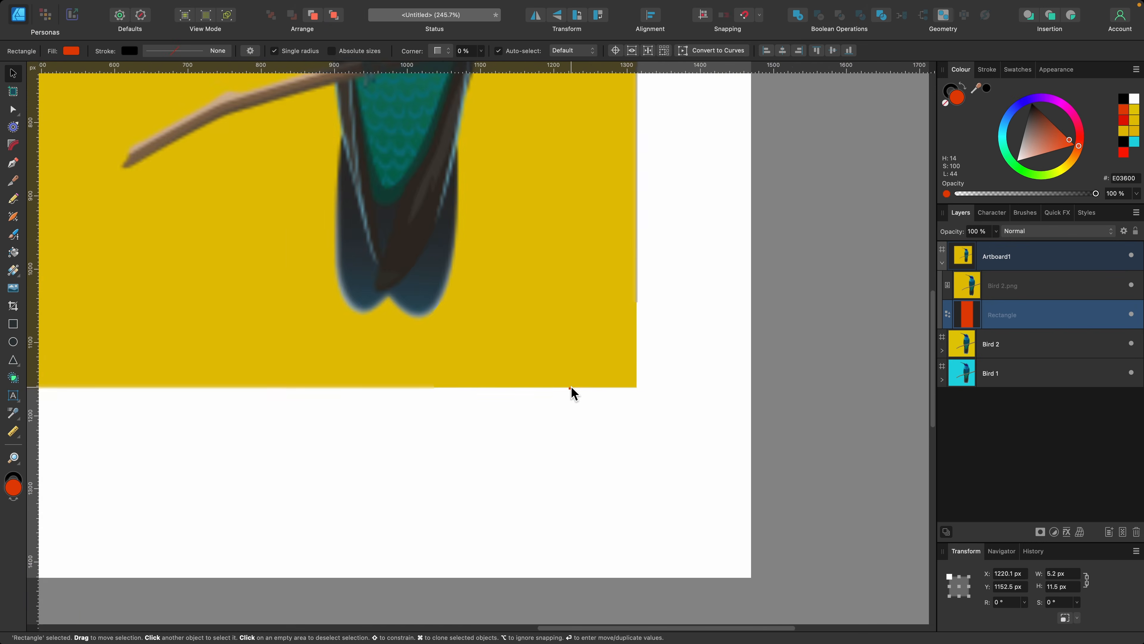
pyautogui.scroll(8, 571, 387)
pyautogui.scroll(10, 568, 394)
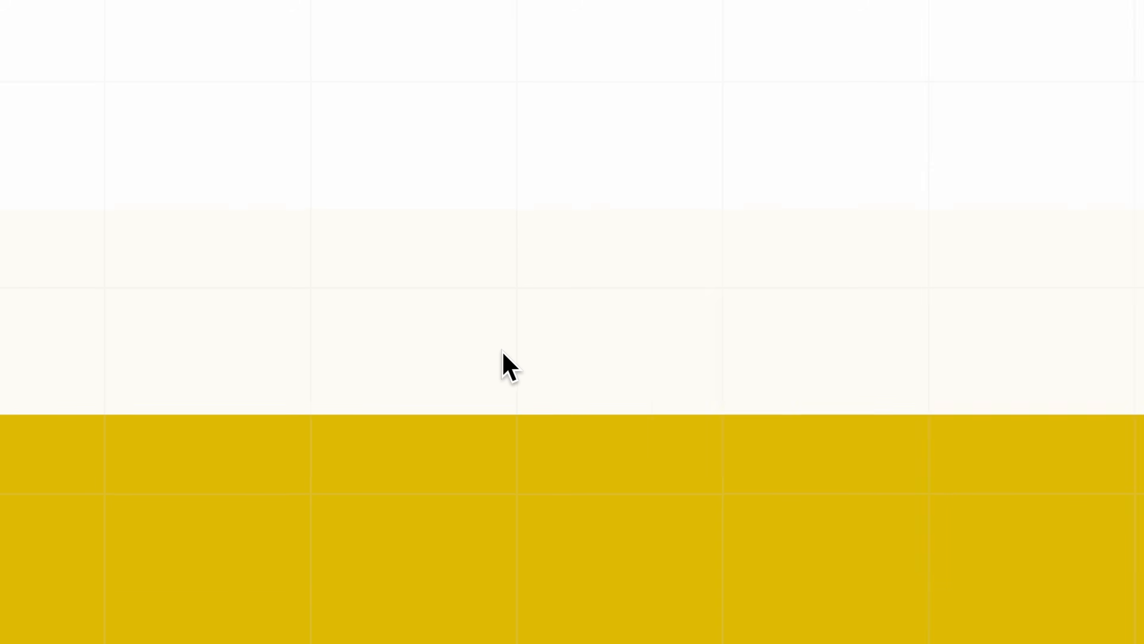
pyautogui.scroll(-10, 502, 349)
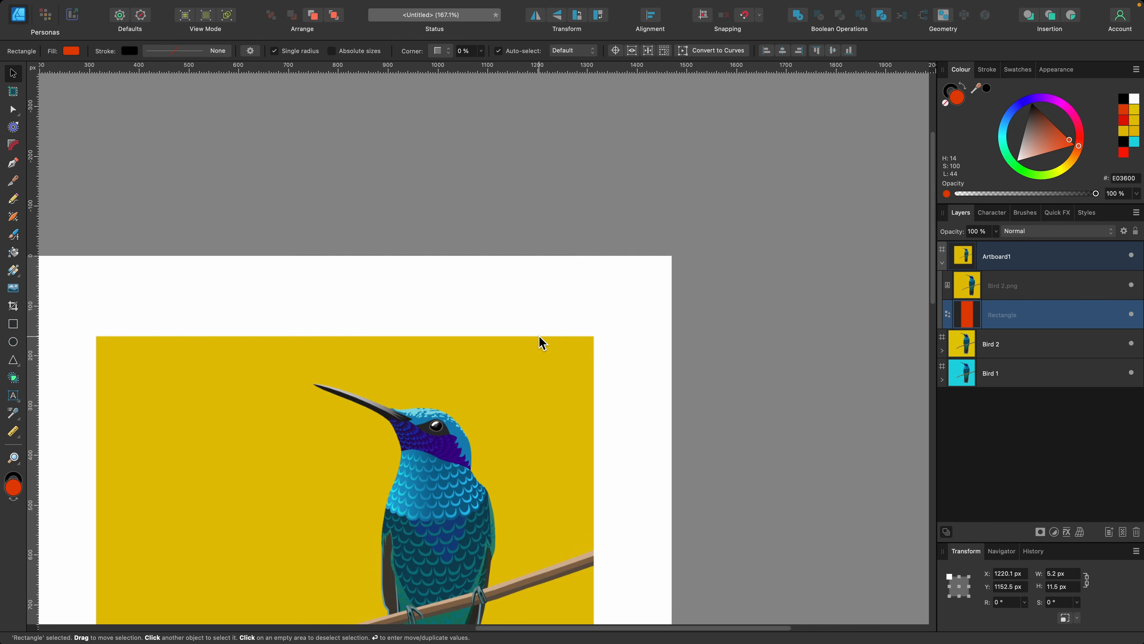
pyautogui.scroll(-10, 542, 343)
pyautogui.hscroll(-4, 542, 343)
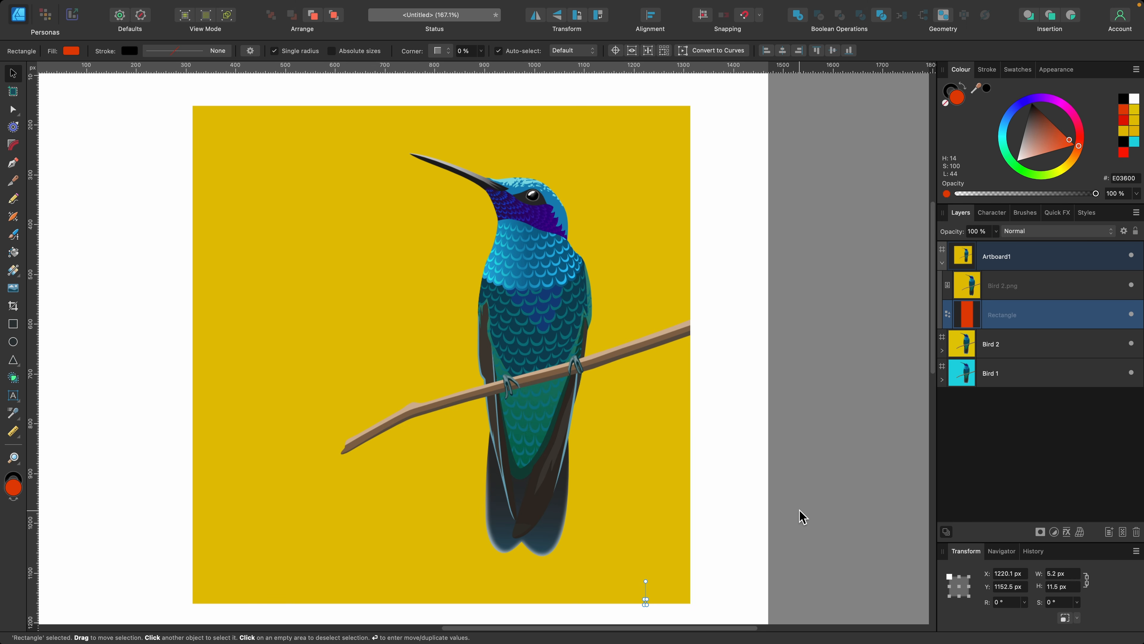
pyautogui.press('super+0')
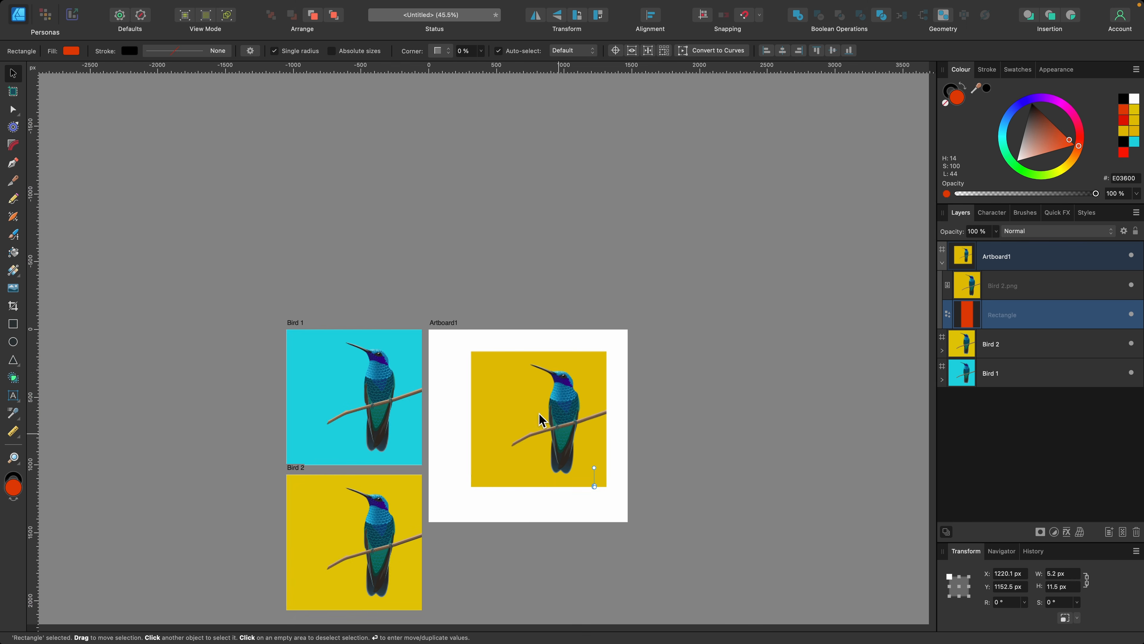
# Delete the test artboard together with the placed image and red rectangle.
pyautogui.click(455, 323)
pyautogui.press('Delete')
pyautogui.click(597, 258)
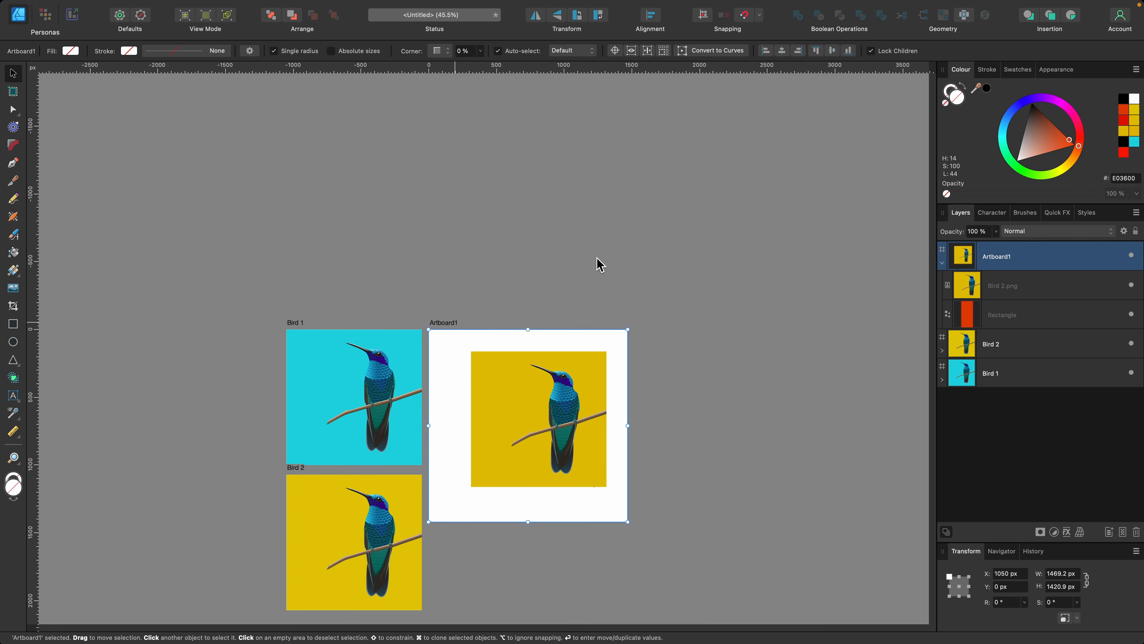
# Set the Bird 2 artboard's Y position to 1070 px.
pyautogui.scroll(-5, 496, 359)
pyautogui.hscroll(-4, 496, 359)
pyautogui.scroll(5, 450, 421)
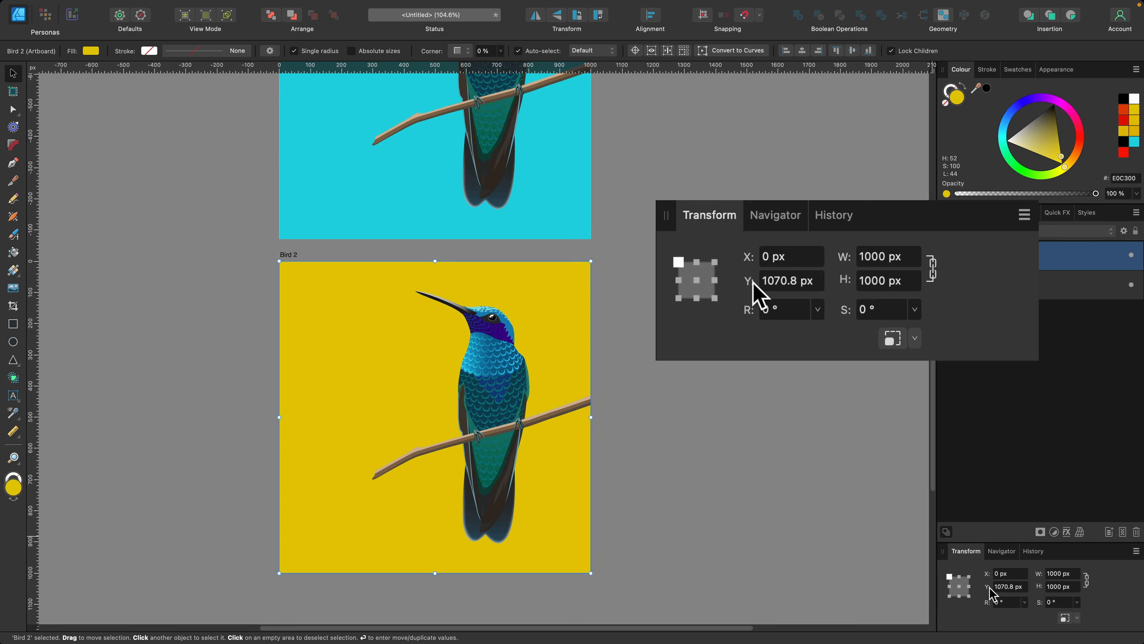
pyautogui.click(1012, 586)
pyautogui.click(1015, 588)
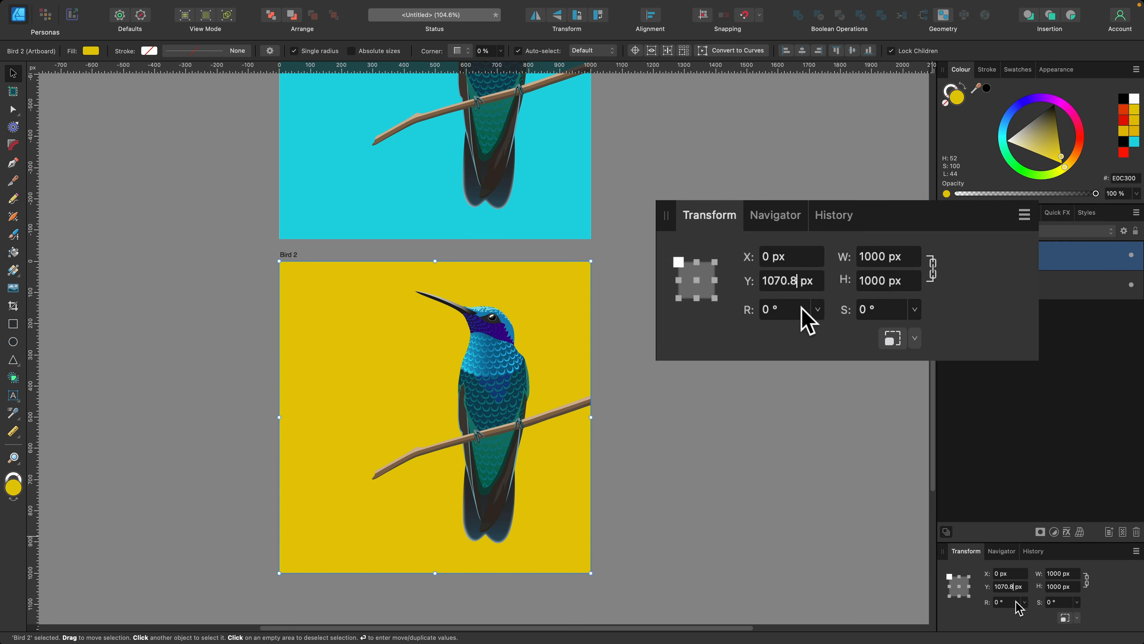
pyautogui.press('BackSpace')
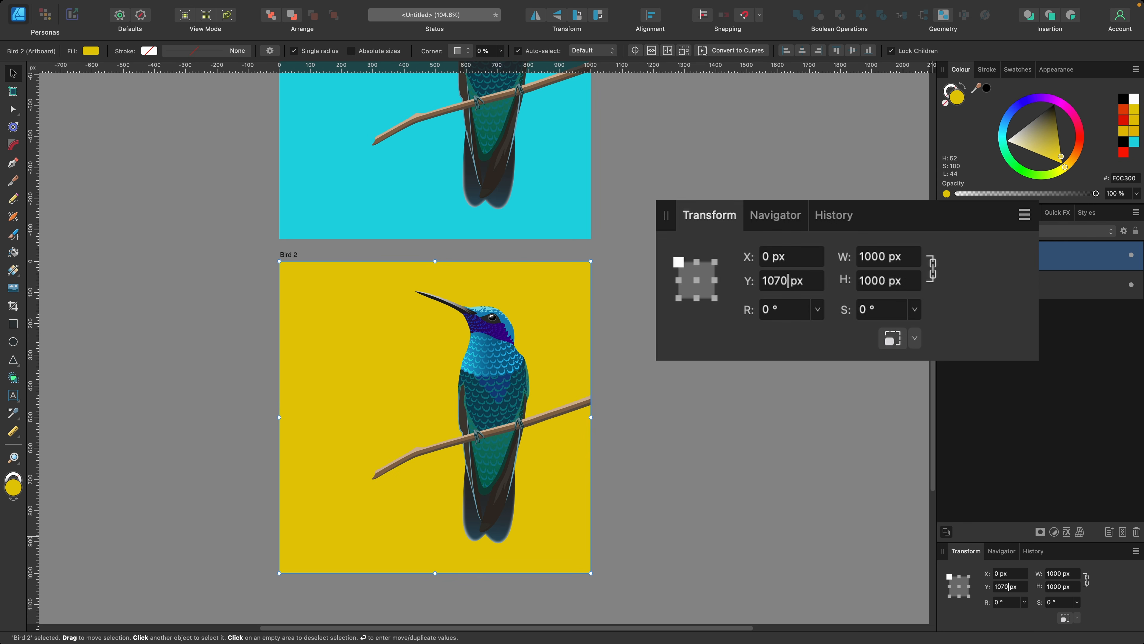
pyautogui.click(765, 453)
# Export the Bird 1 and Bird 2 slices as PNG files from the Export persona.
pyautogui.click(72, 15)
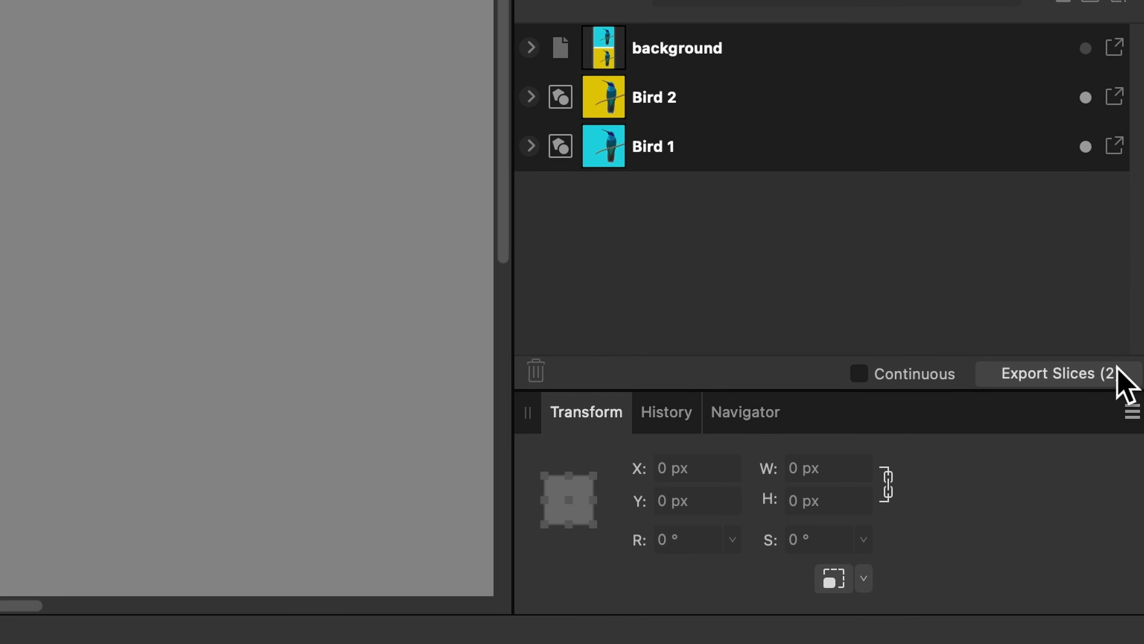
pyautogui.click(1113, 373)
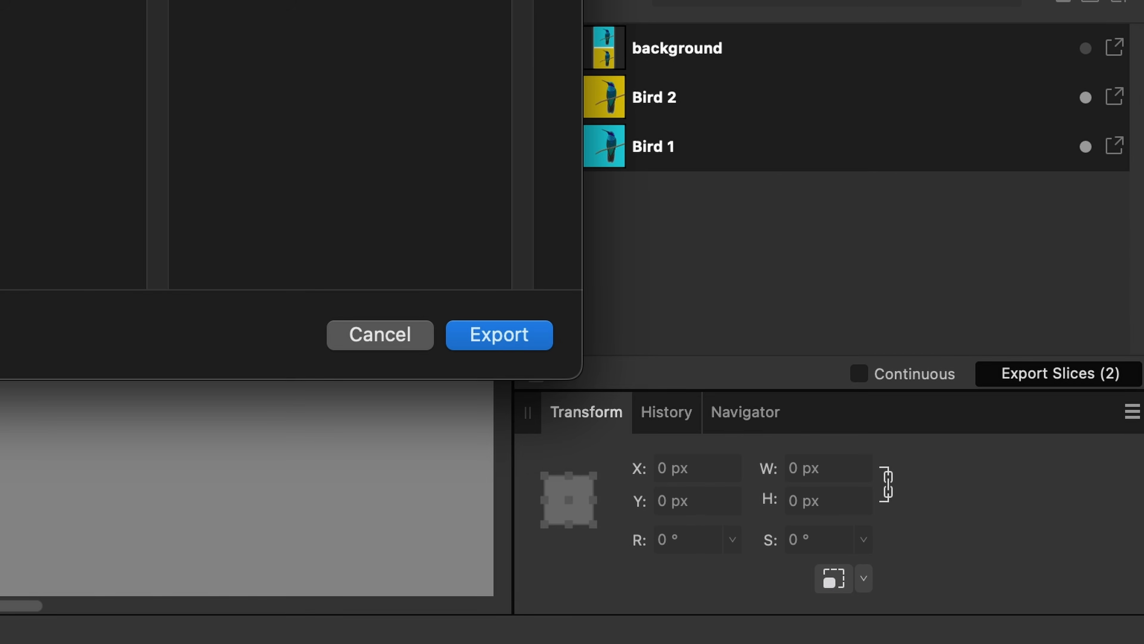
pyautogui.click(500, 335)
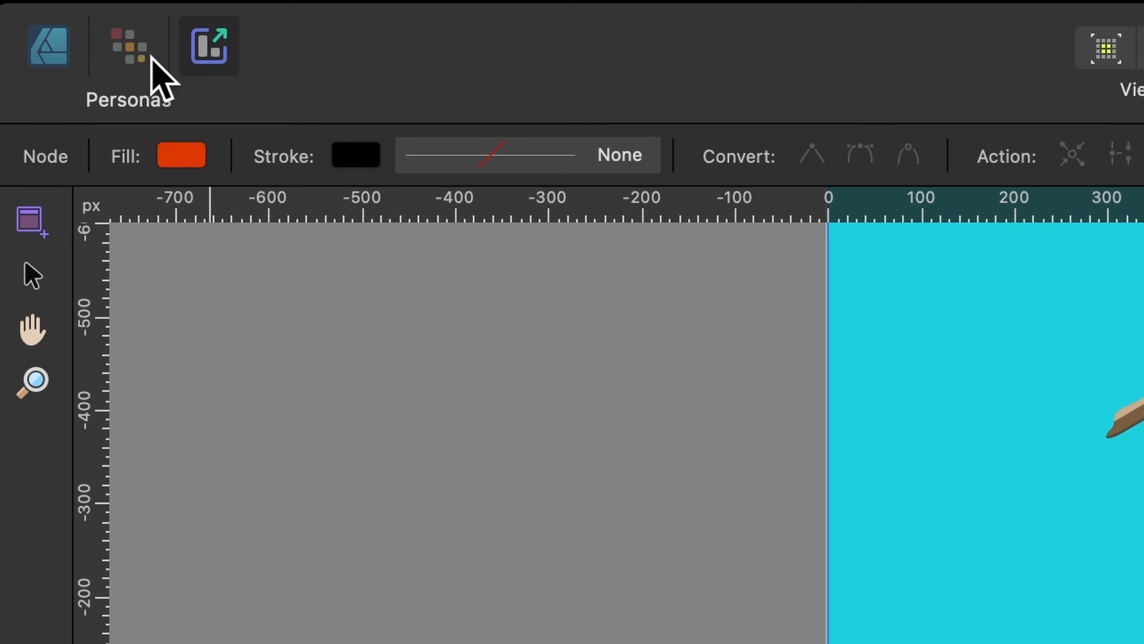
# Return to the Designer persona and set the Bird 2 artboard's Y position to 1070.8 px.
pyautogui.click(63, 56)
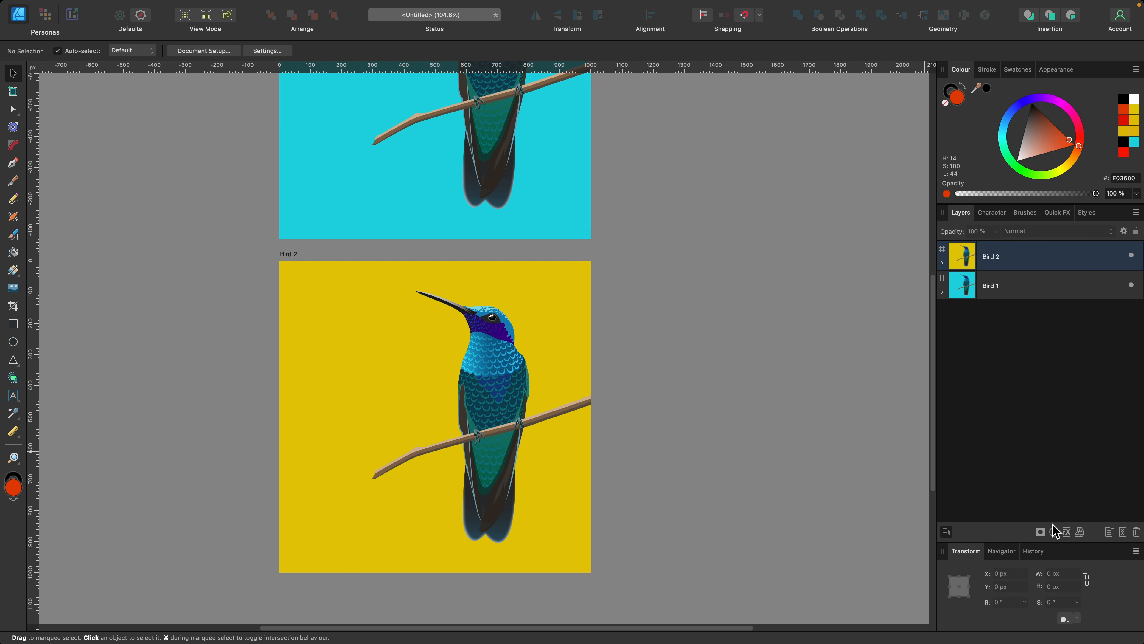
pyautogui.click(288, 253)
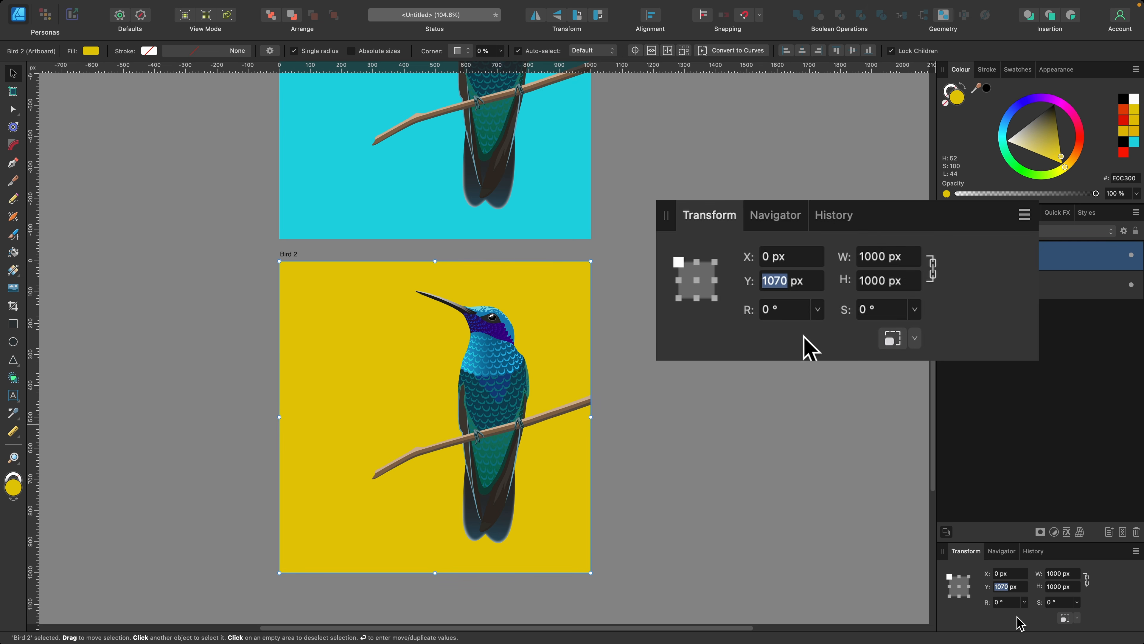
pyautogui.click(1008, 587)
pyautogui.write('.8')
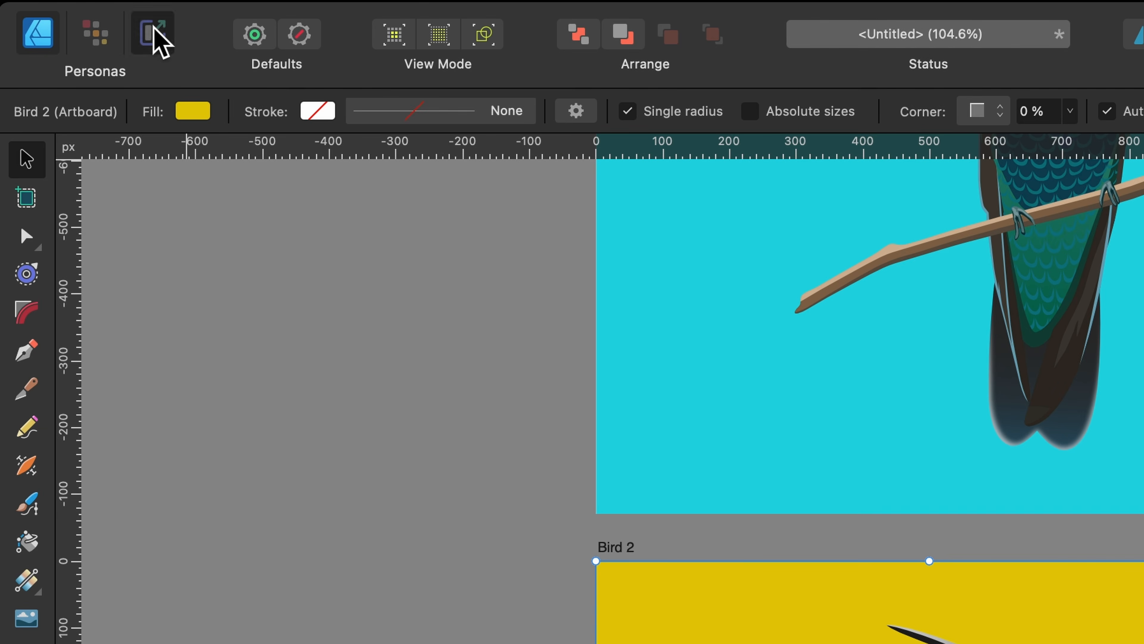
# Set the Bird 2 artboard's Y position to 1070 px from within the Export persona.
pyautogui.click(72, 14)
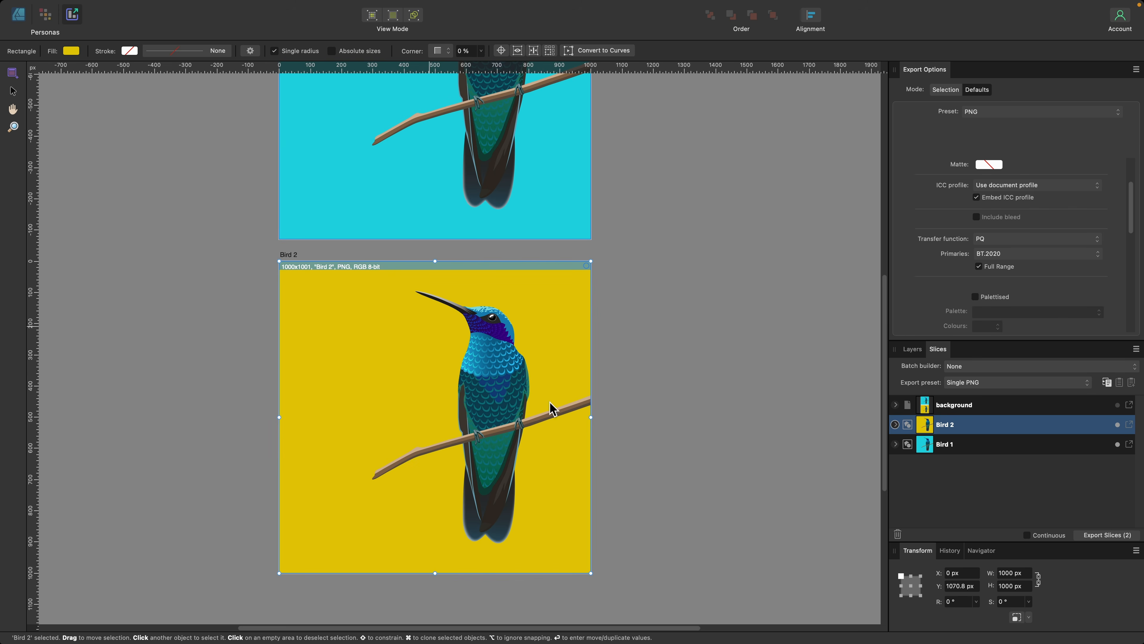
pyautogui.click(966, 586)
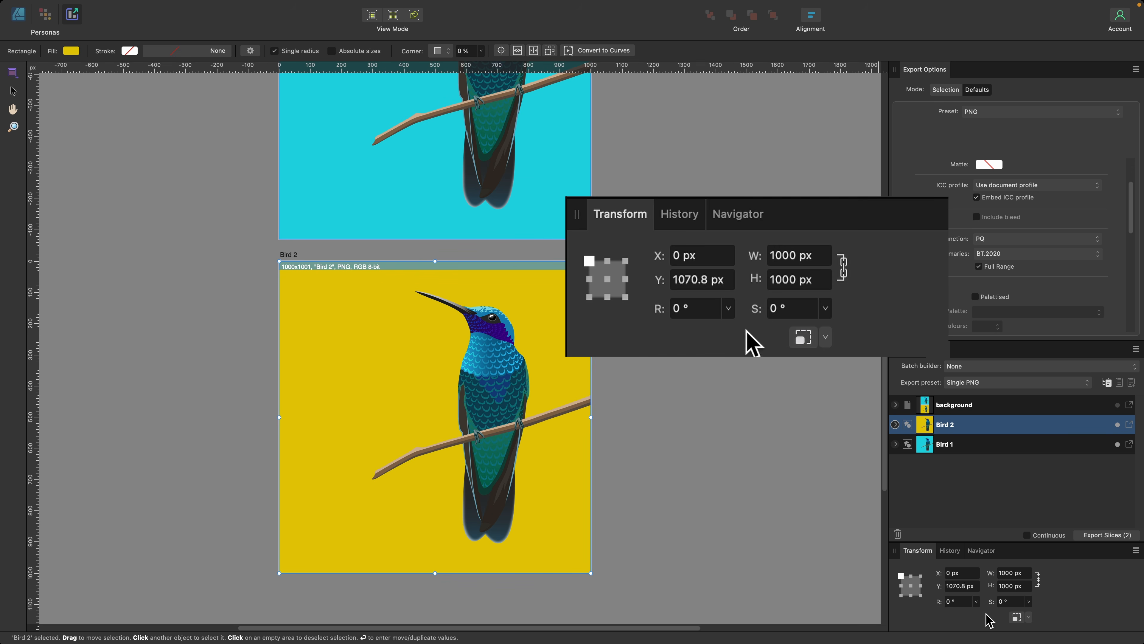
pyautogui.press('BackSpace')
pyautogui.press('BackSpace')
pyautogui.press('Return')
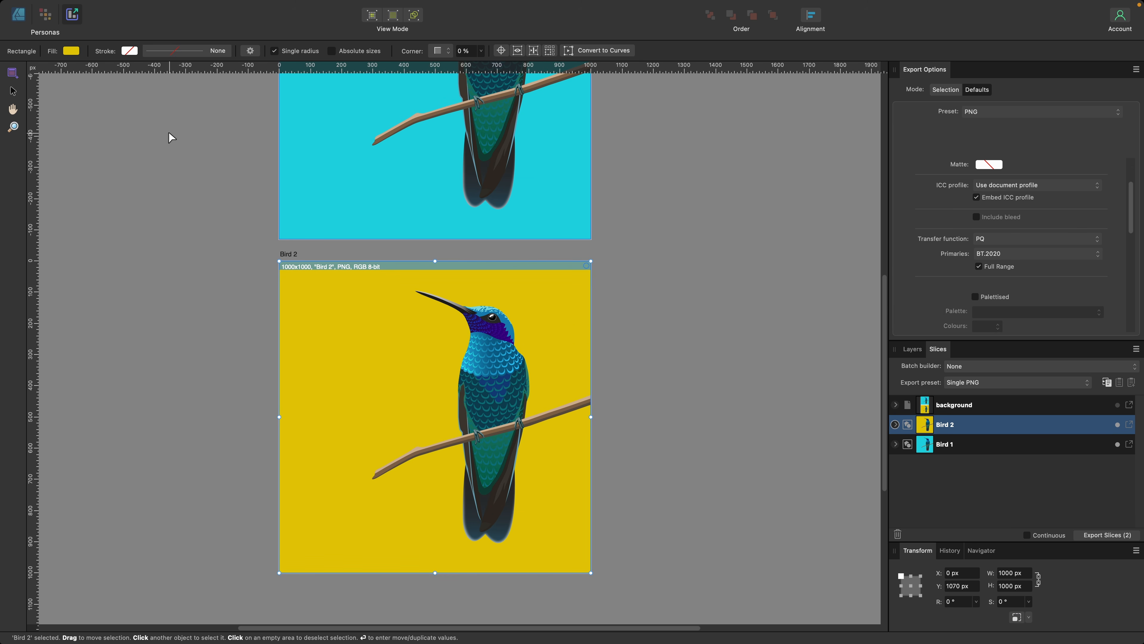
# Return to the Designer persona with snapping turned on and open the snapping options.
pyautogui.click(25, 17)
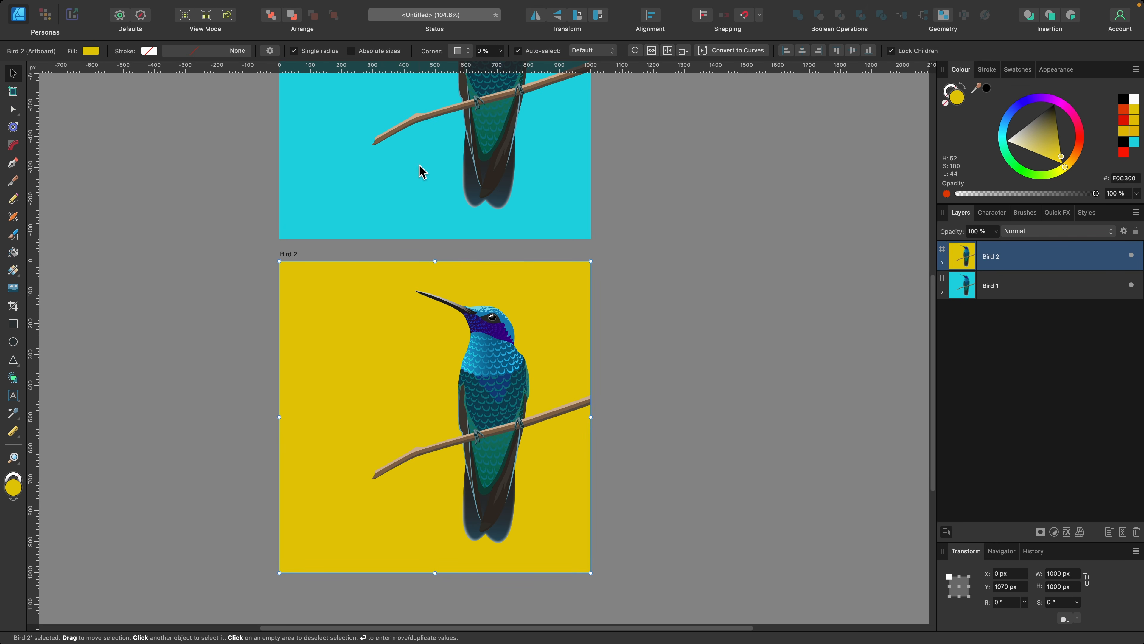
pyautogui.scroll(-5, 555, 287)
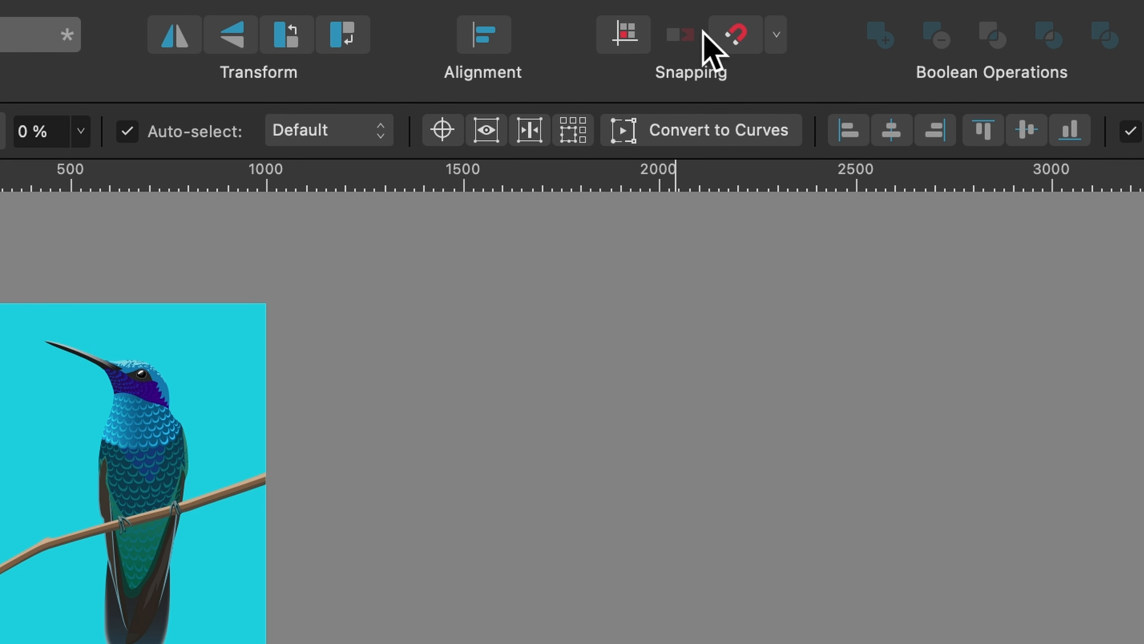
pyautogui.click(723, 34)
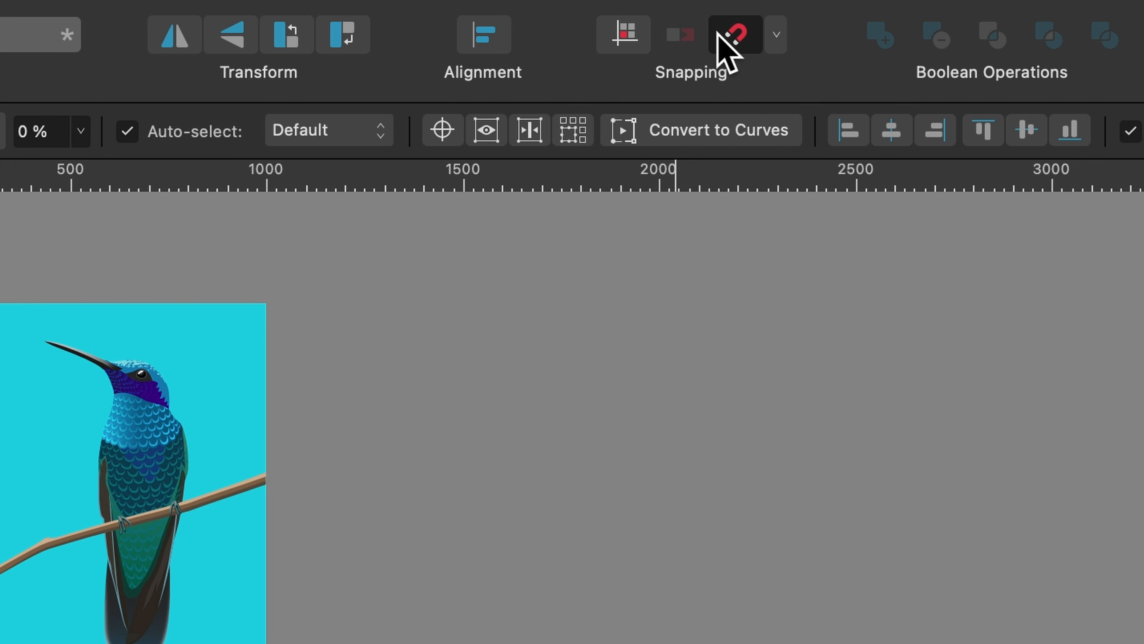
pyautogui.click(775, 36)
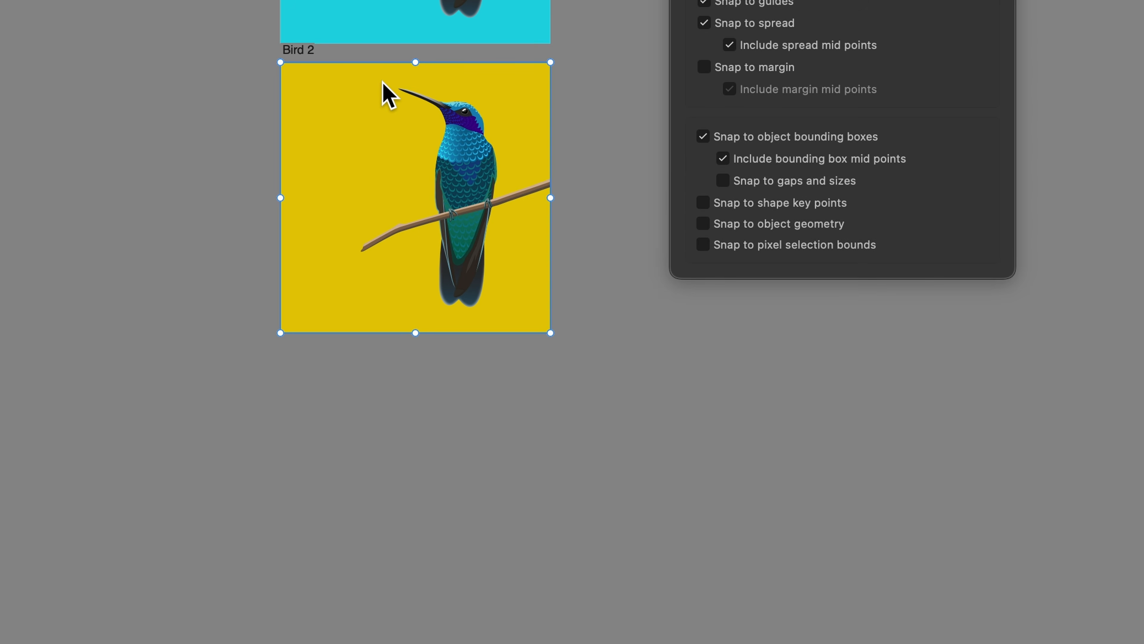
# Duplicate the Bird 2 artboard directly below the original, at a Y position of about 2170 px.
pyautogui.click(304, 61)
pyautogui.click(306, 82)
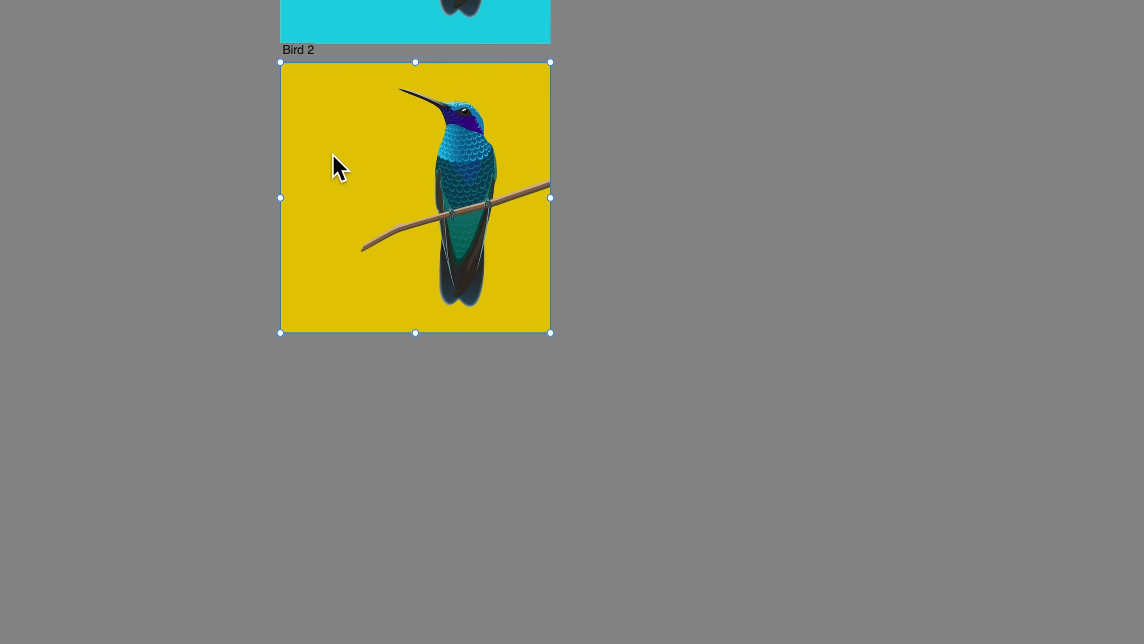
pyautogui.moveTo(335, 166); pyautogui.dragTo(378, 429)
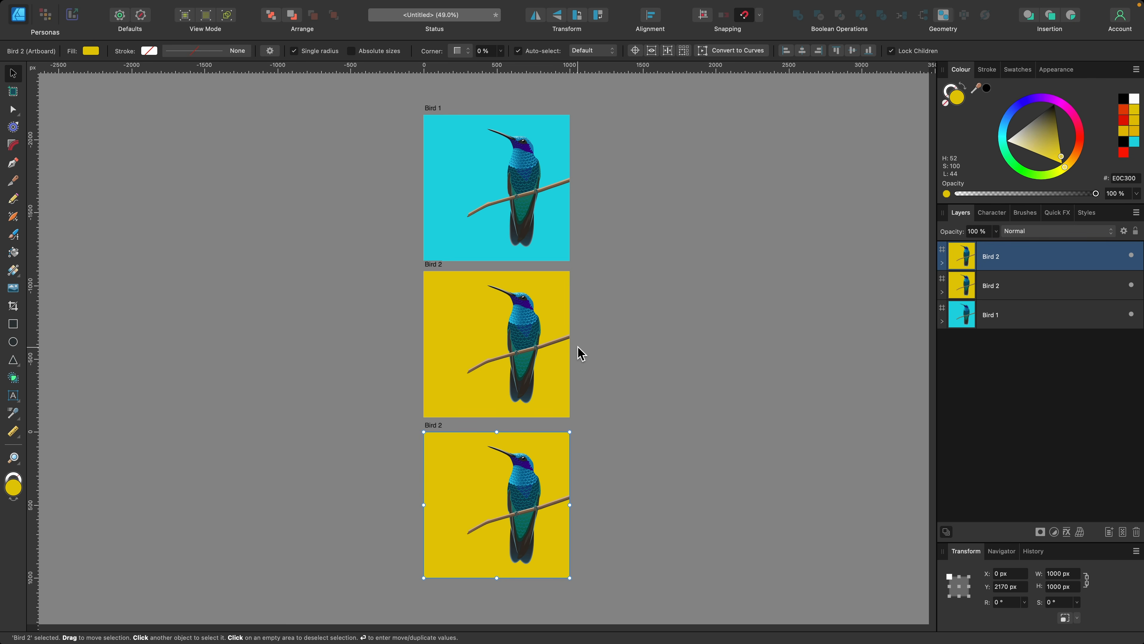
# Delete the duplicated Bird 2 artboard.
pyautogui.press('Delete')
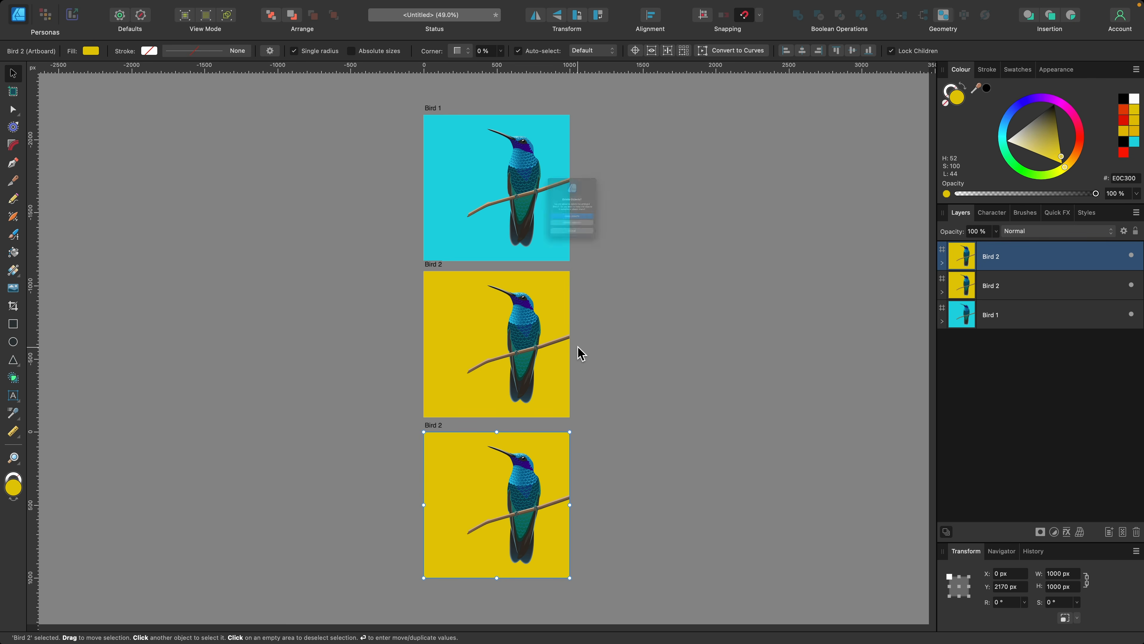
pyautogui.click(595, 256)
# Enable Force Pixel Alignment and Move By Whole Pixels for snapping.
pyautogui.click(759, 15)
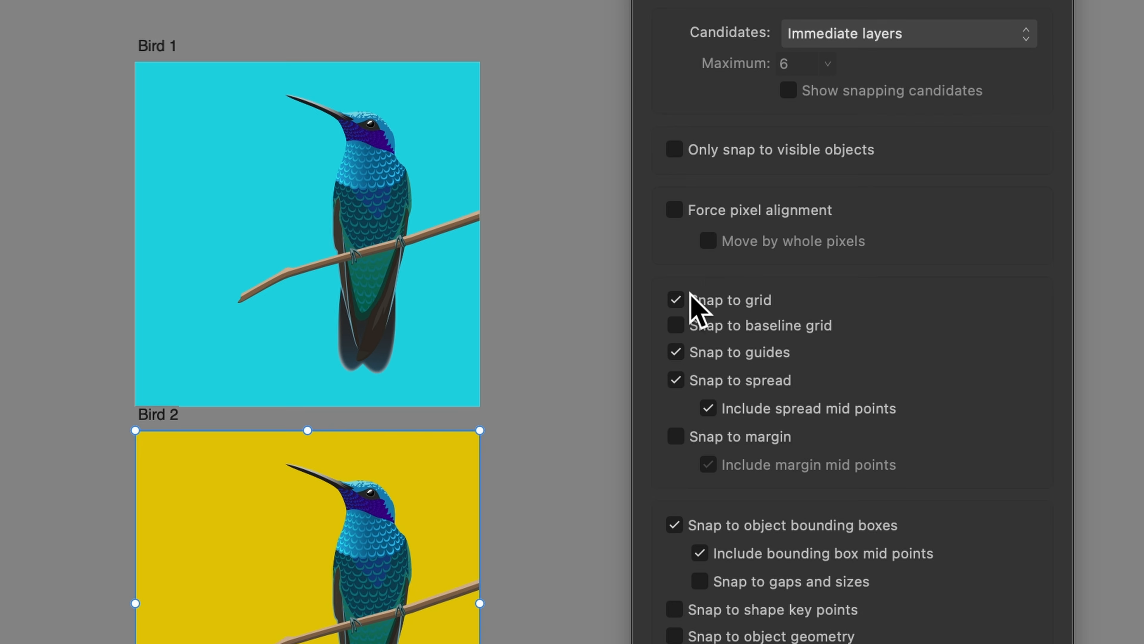
pyautogui.click(660, 197)
pyautogui.click(731, 55)
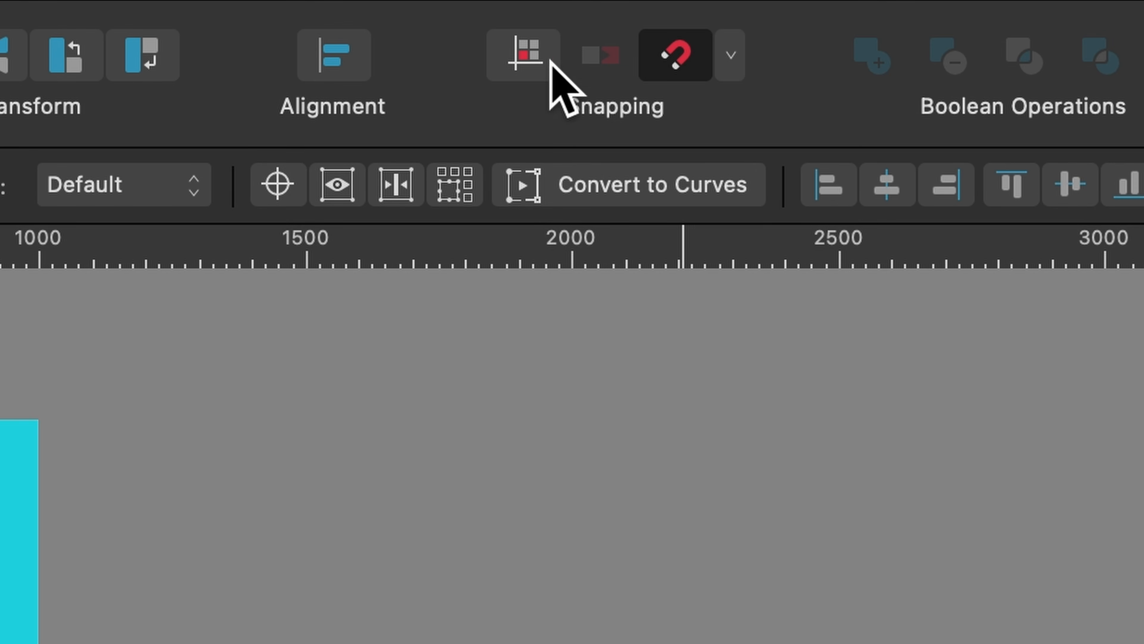
pyautogui.click(518, 64)
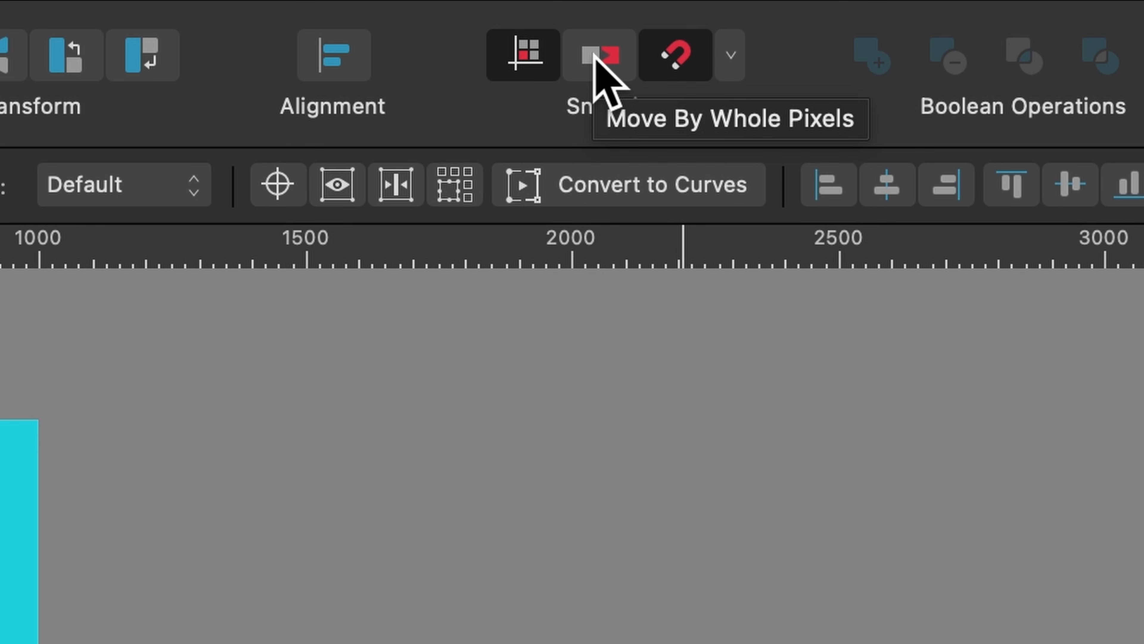
pyautogui.click(600, 63)
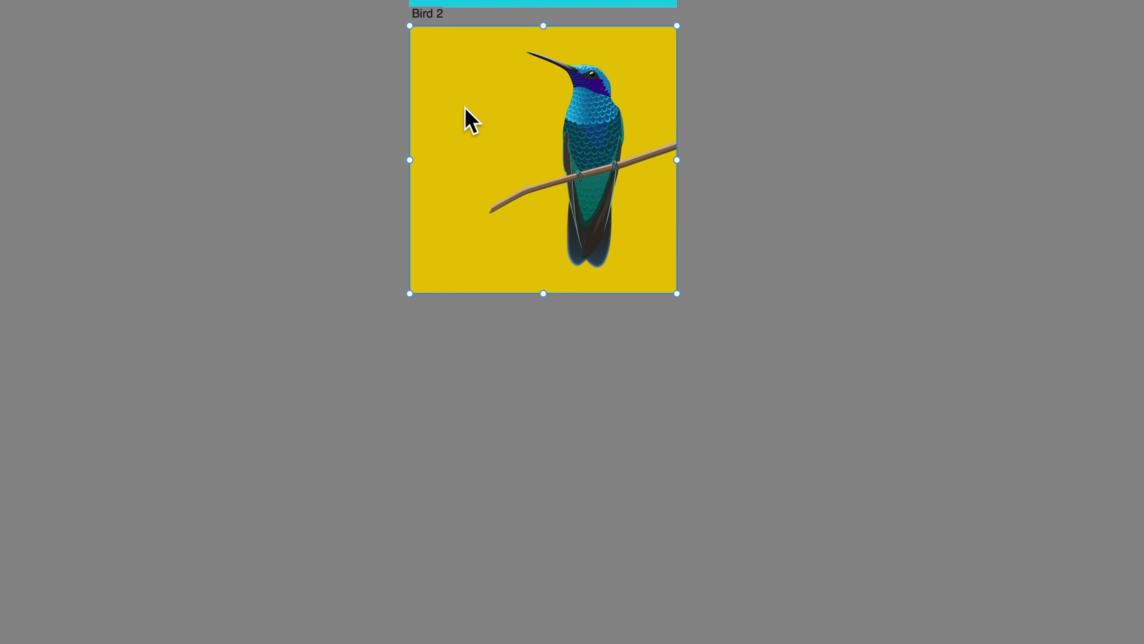
# Duplicate the Bird 2 artboard below the original with pixel alignment active, at a Y position of about 2260 px.
pyautogui.moveTo(466, 108); pyautogui.dragTo(492, 422)
pyautogui.moveTo(492, 430)
pyautogui.mouseDown()
pyautogui.moveTo(492, 421)
pyautogui.moveTo(499, 439)
pyautogui.mouseUp()
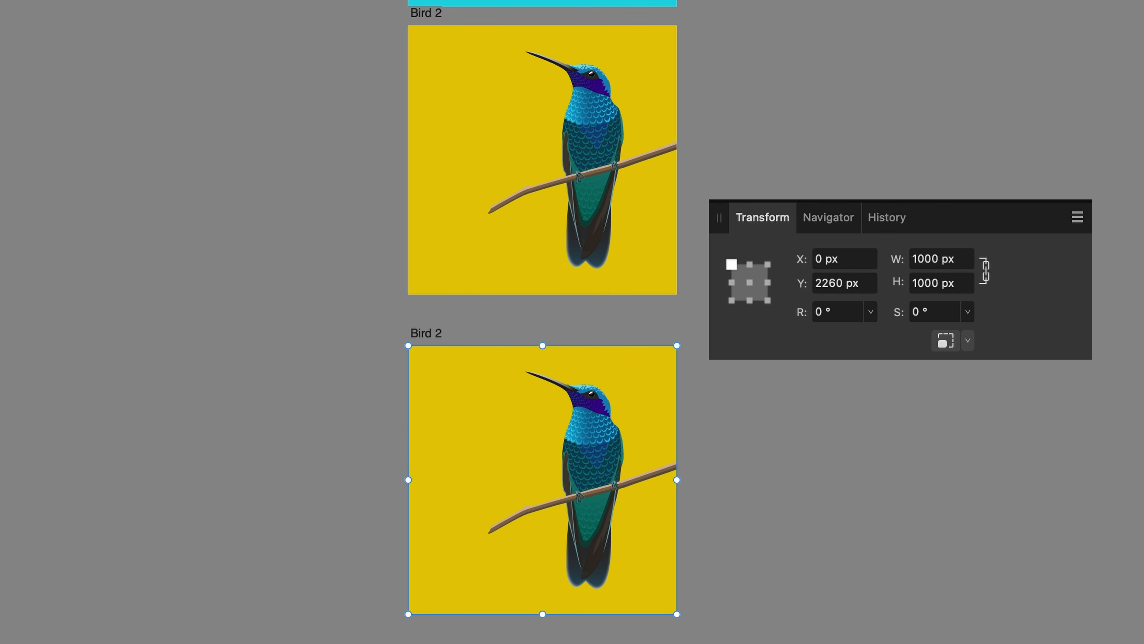